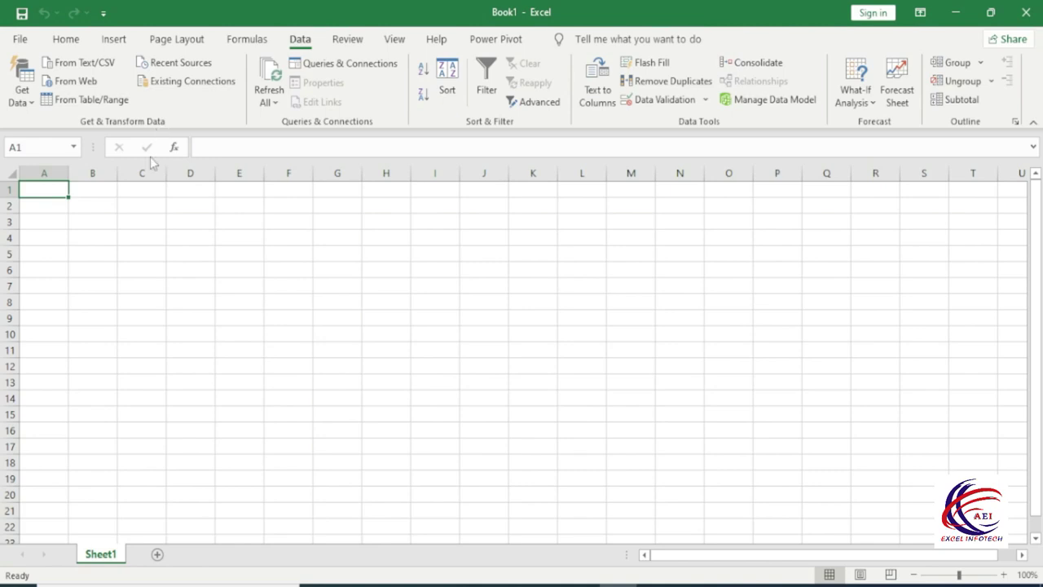
Step: Start a workbook import via Get Data > From File > From Workbook
left_click(28, 106)
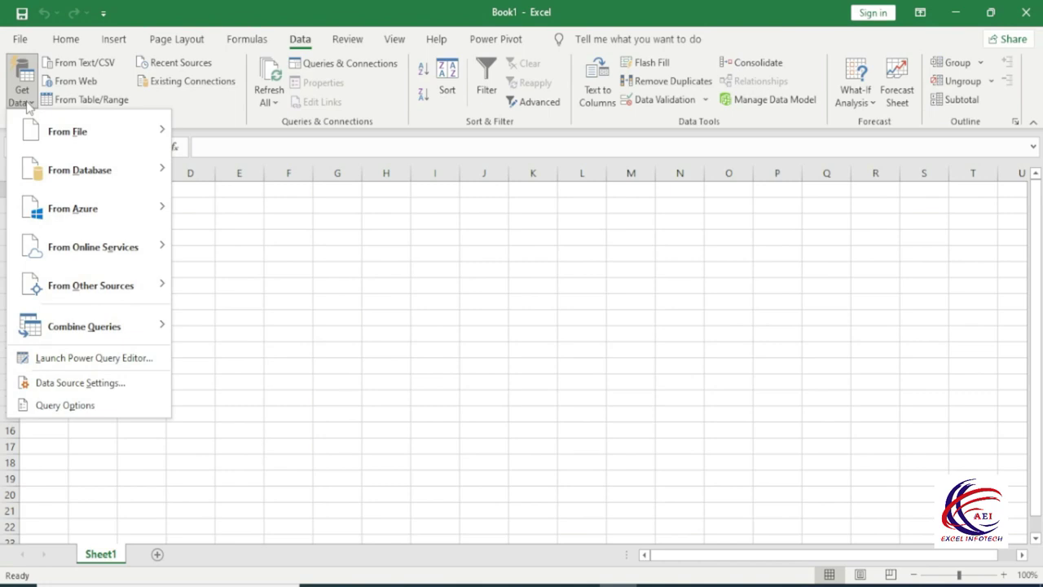
mouse_move(118, 143)
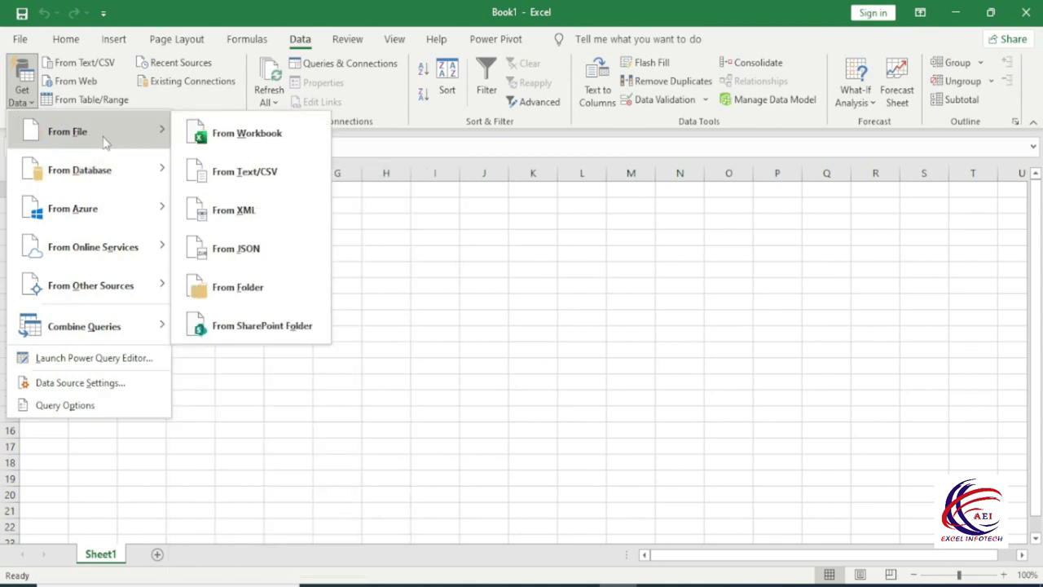
left_click(262, 138)
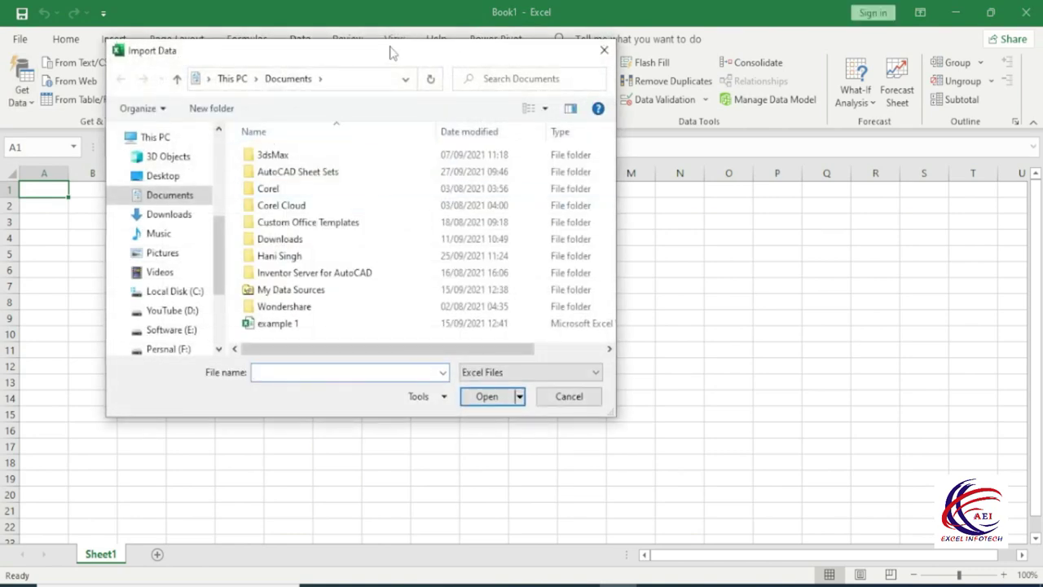
Step: Select the Condisnal Formatting workbook on the Desktop and import it
left_click_drag(526, 100, 535, 101)
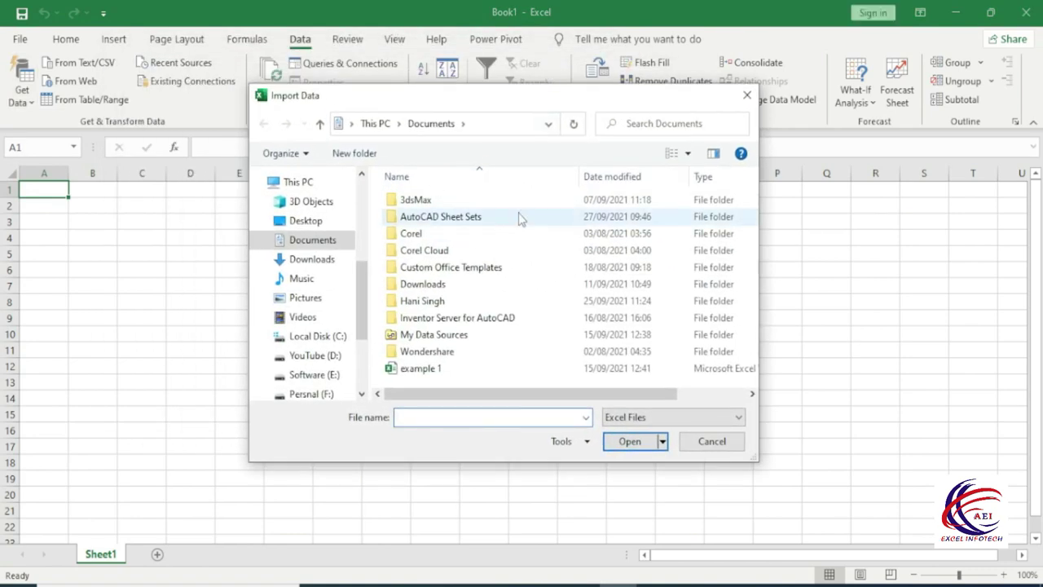
left_click(303, 221)
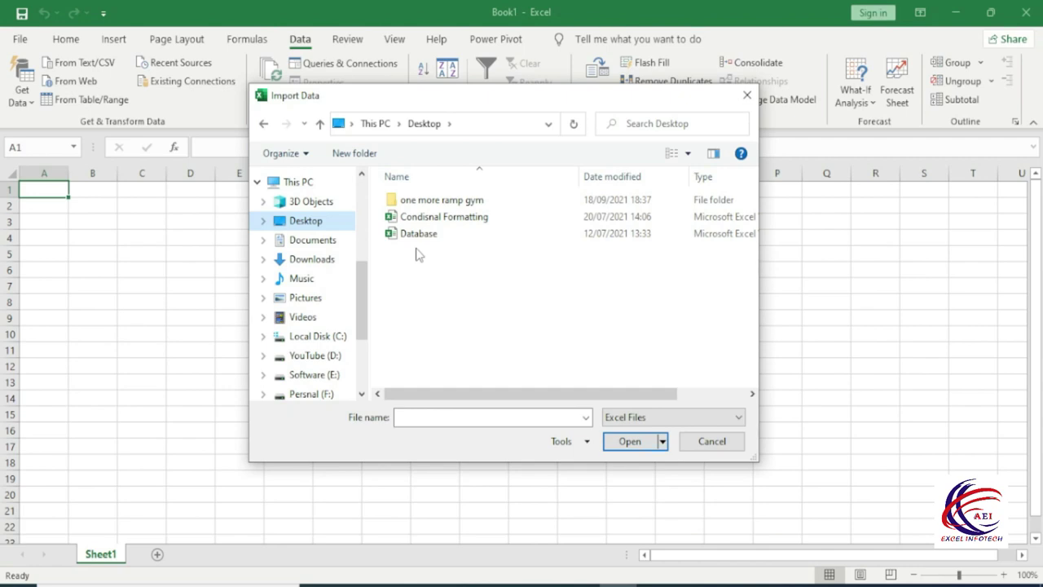
left_click(441, 219)
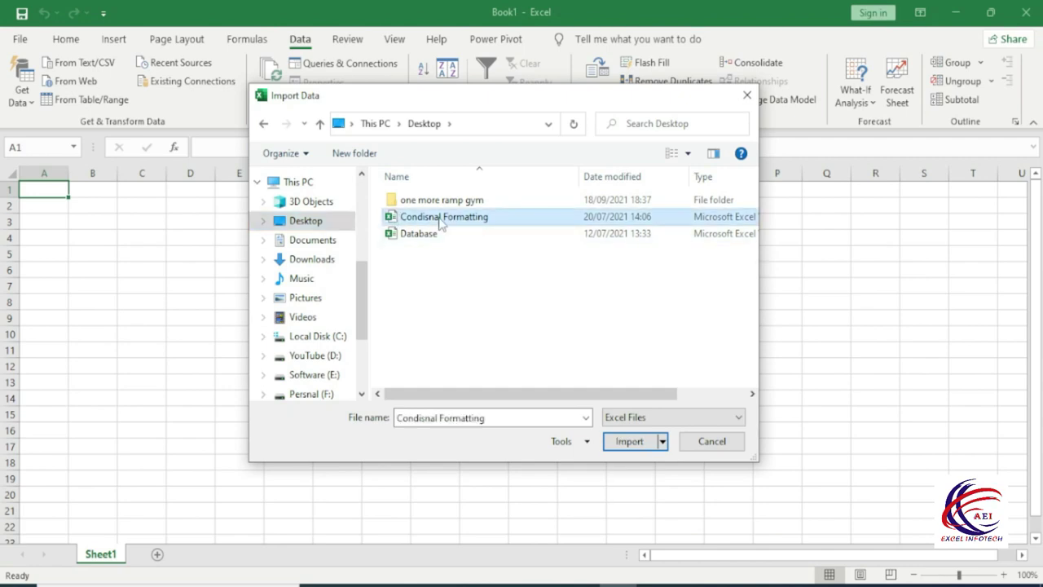
left_click(629, 441)
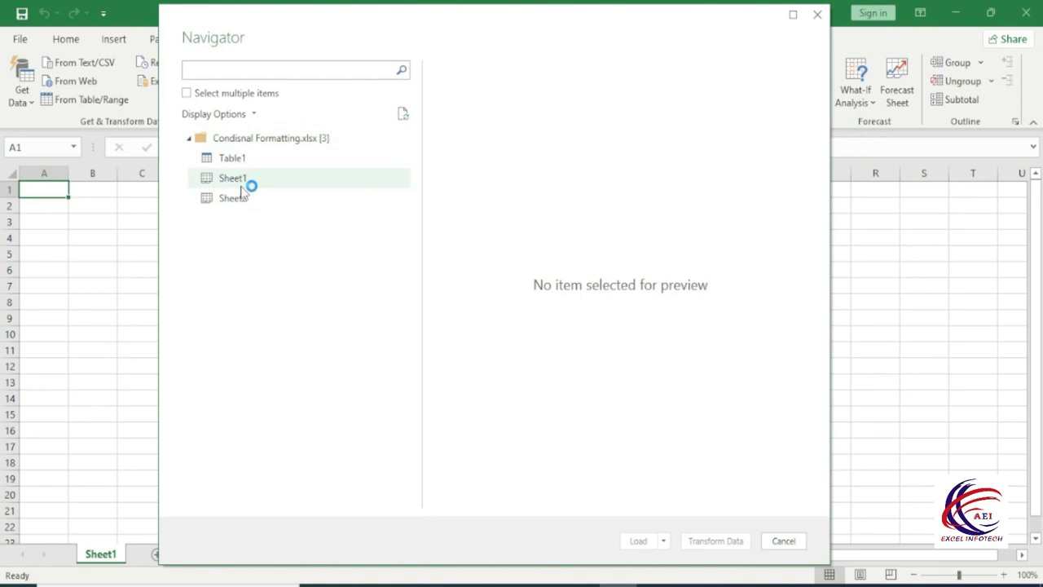
Step: Preview Table1, Sheet1 and Sheet2, then load Table1 onto a new sheet
left_click(231, 161)
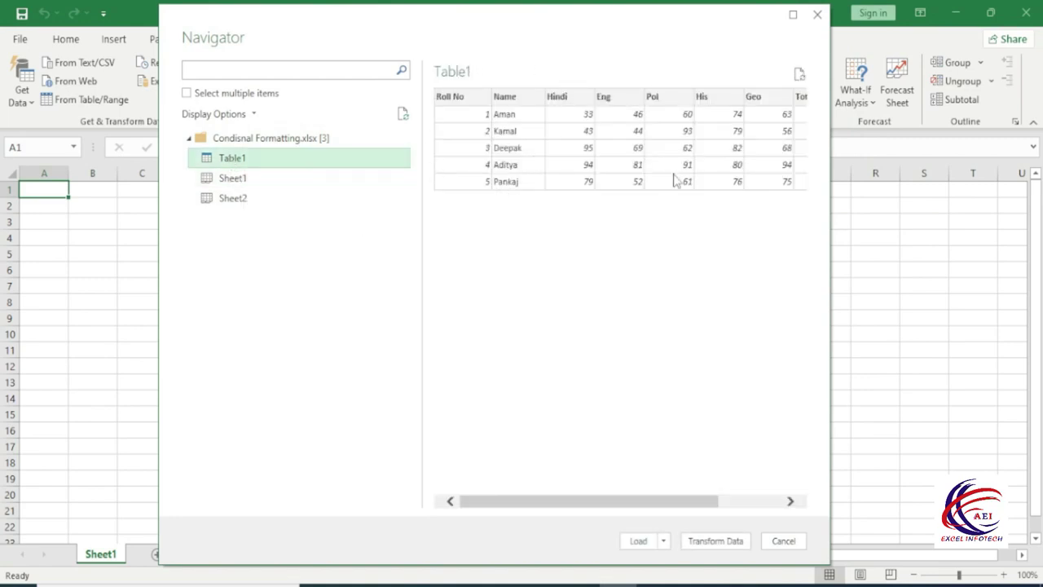
left_click(233, 180)
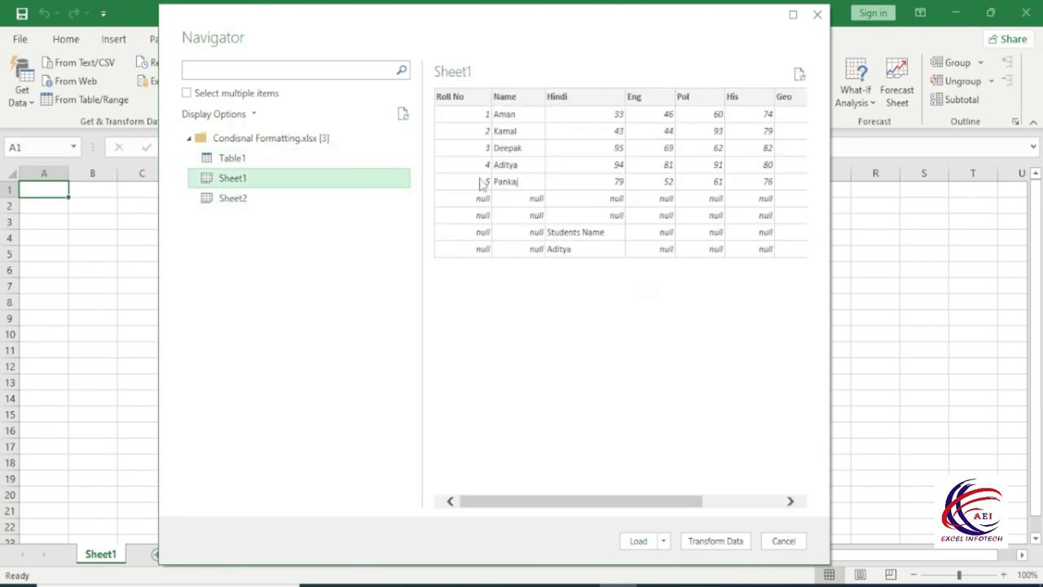
left_click(242, 200)
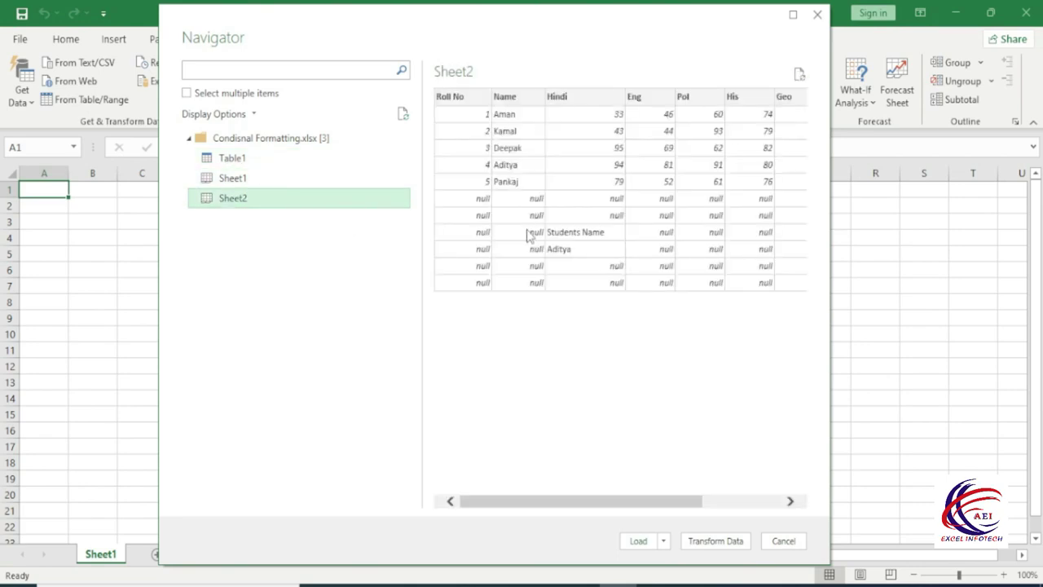
left_click(235, 159)
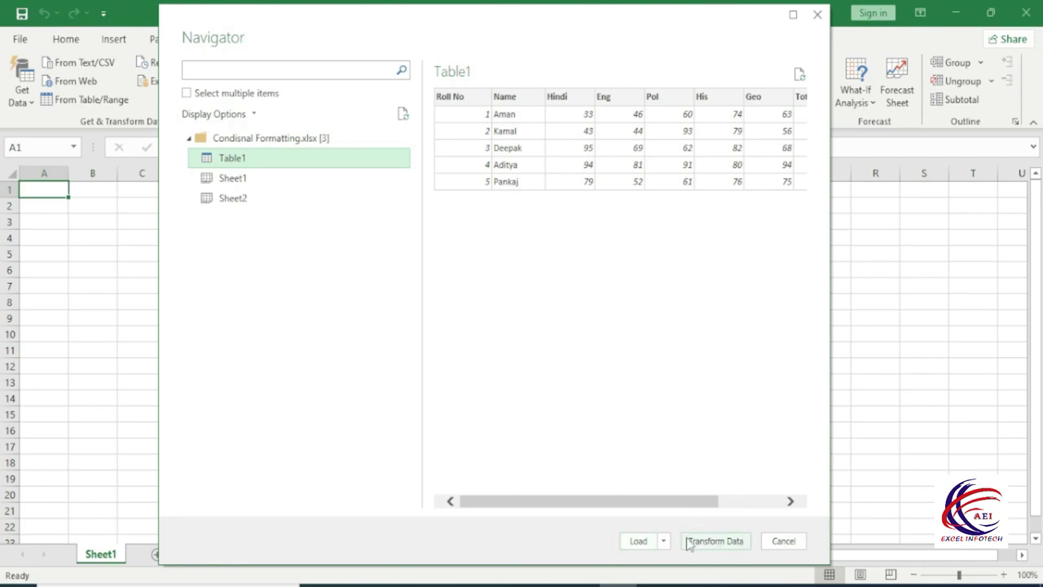
left_click(636, 543)
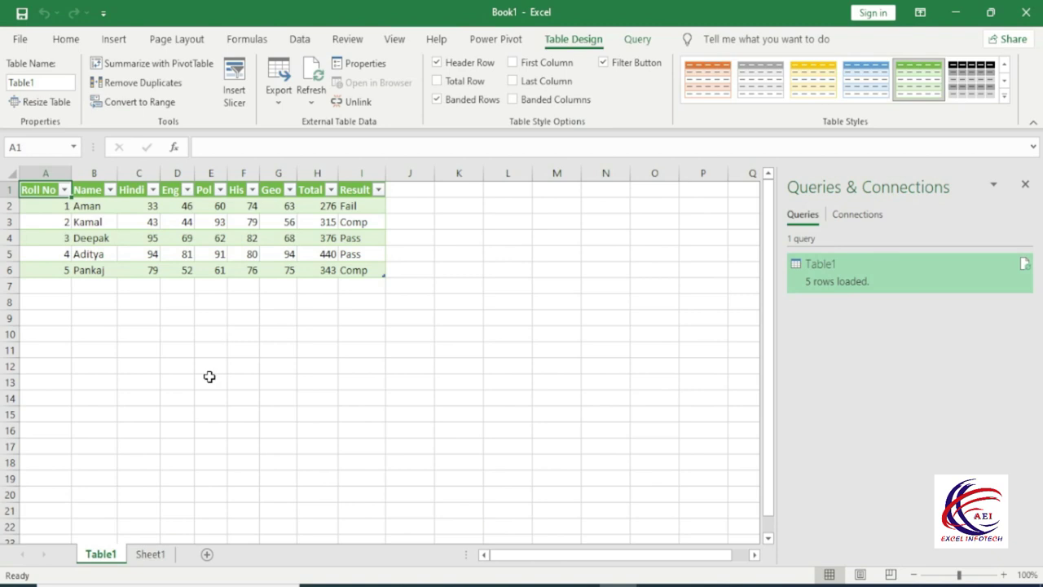
Step: Minimize Excel, the browser and File Explorer, then open Condisnal Formatting from the desktop
left_click(959, 15)
left_click(956, 12)
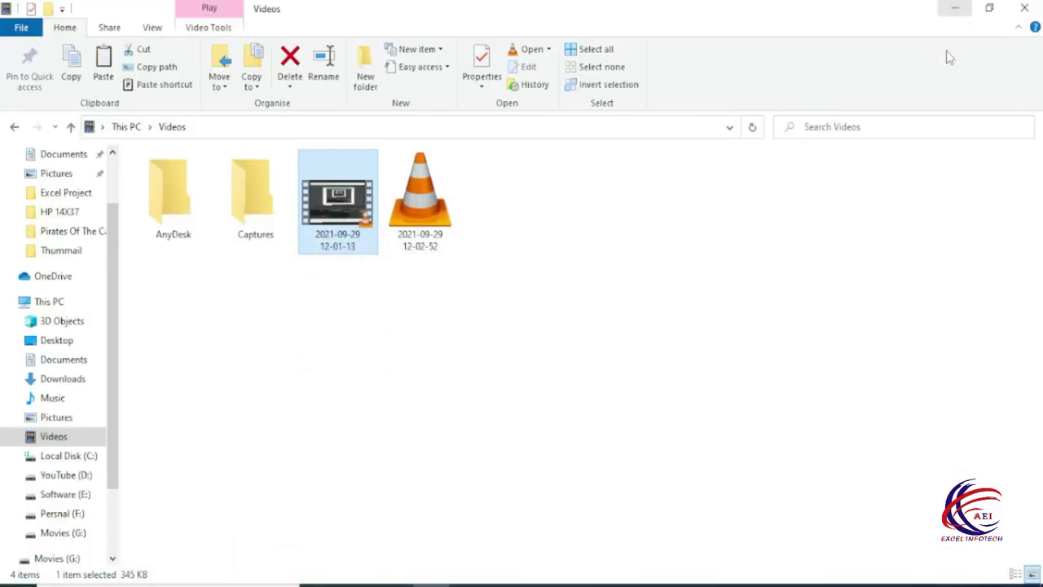
left_click(955, 8)
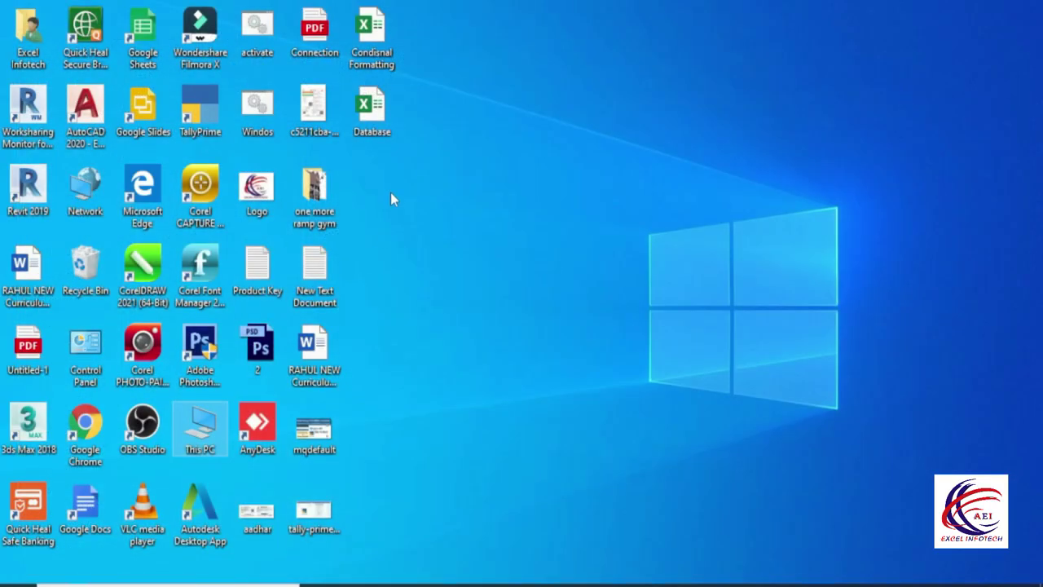
double_click(374, 49)
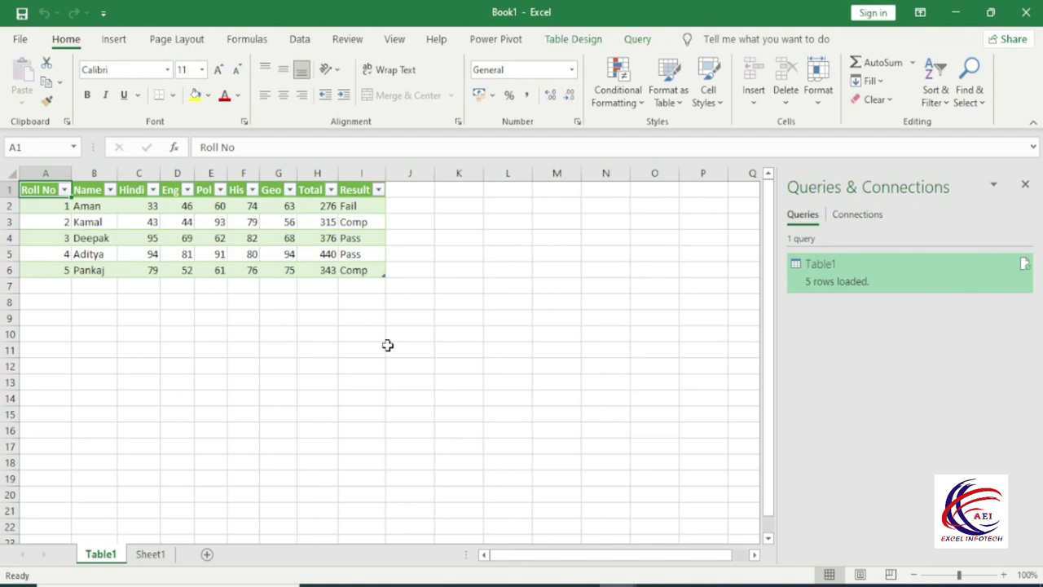
Step: From an empty cell, import New Text Document from the Desktop via From Text/CSV
left_click(300, 39)
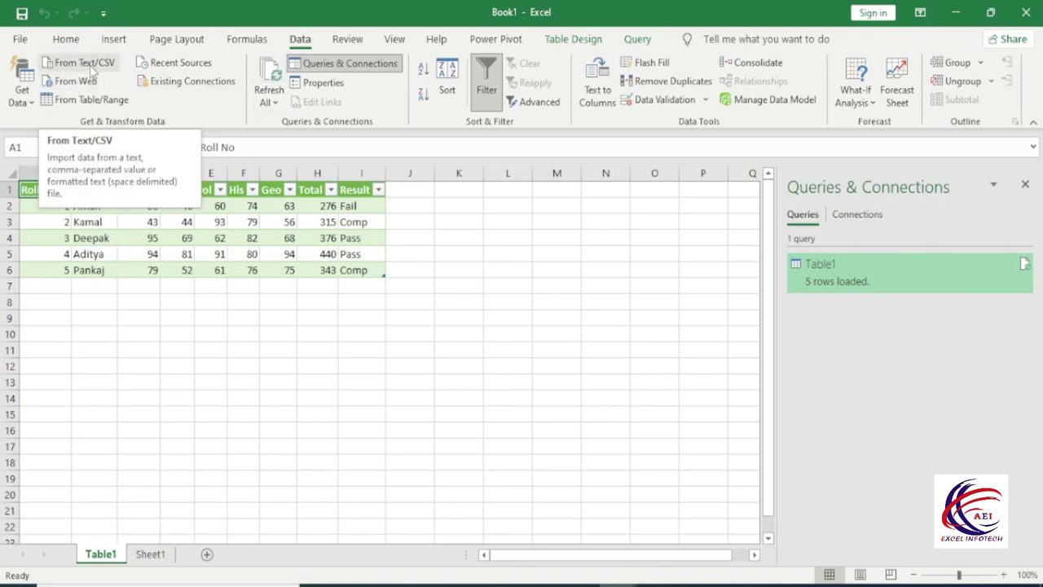
left_click(51, 400)
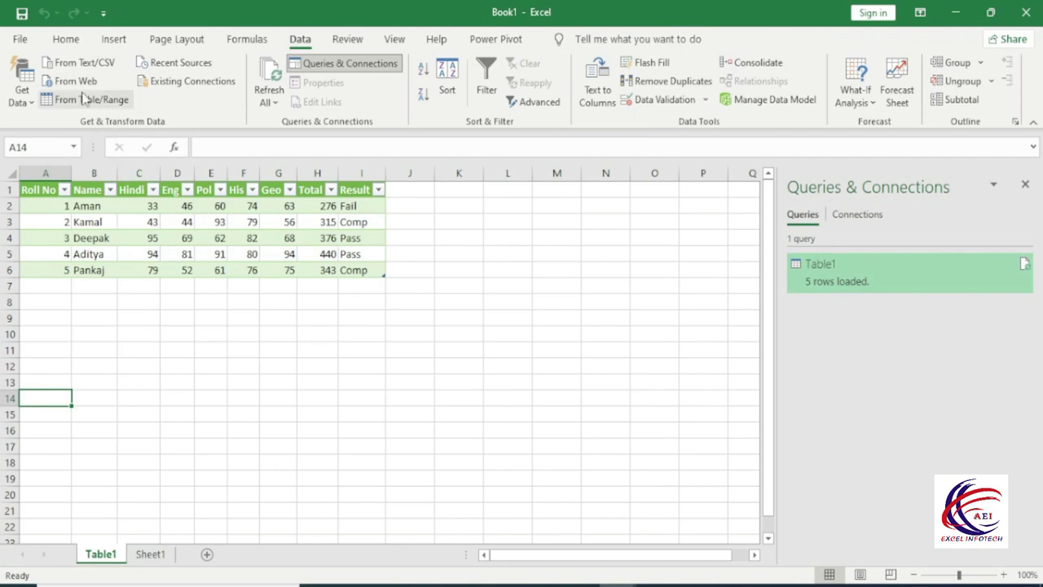
left_click(75, 64)
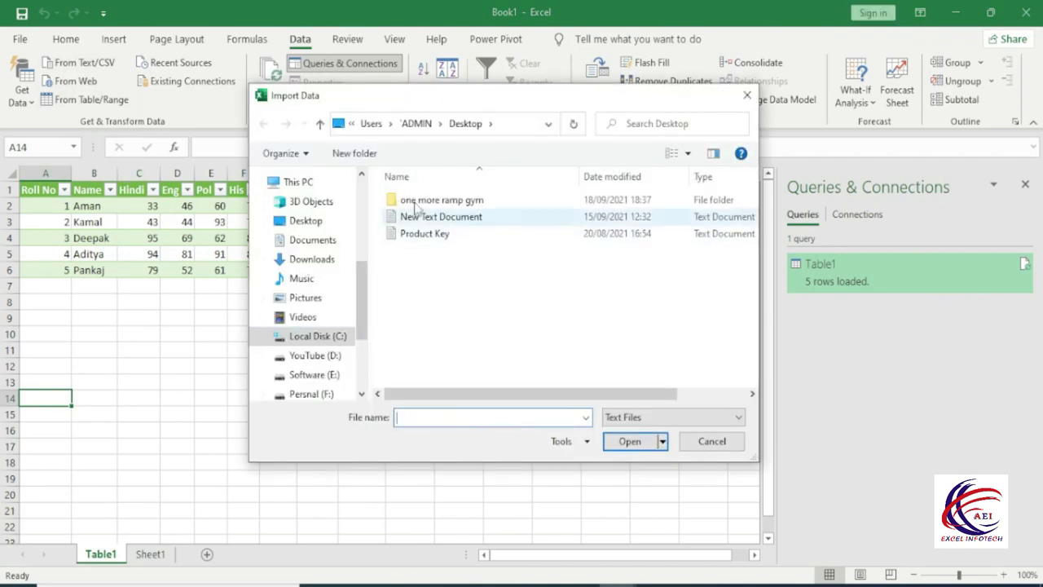
left_click(432, 243)
left_click(436, 223)
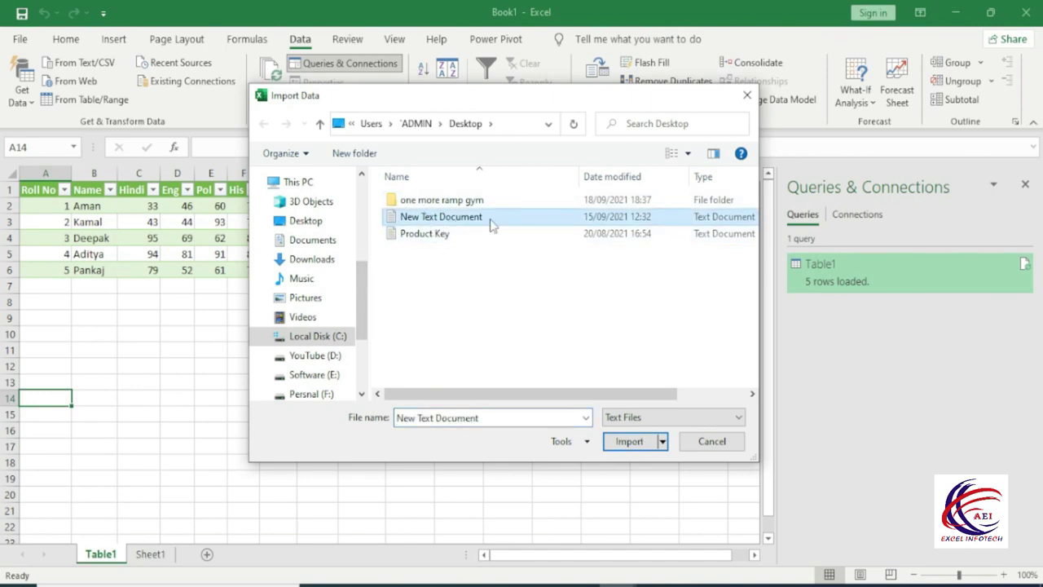
left_click(626, 441)
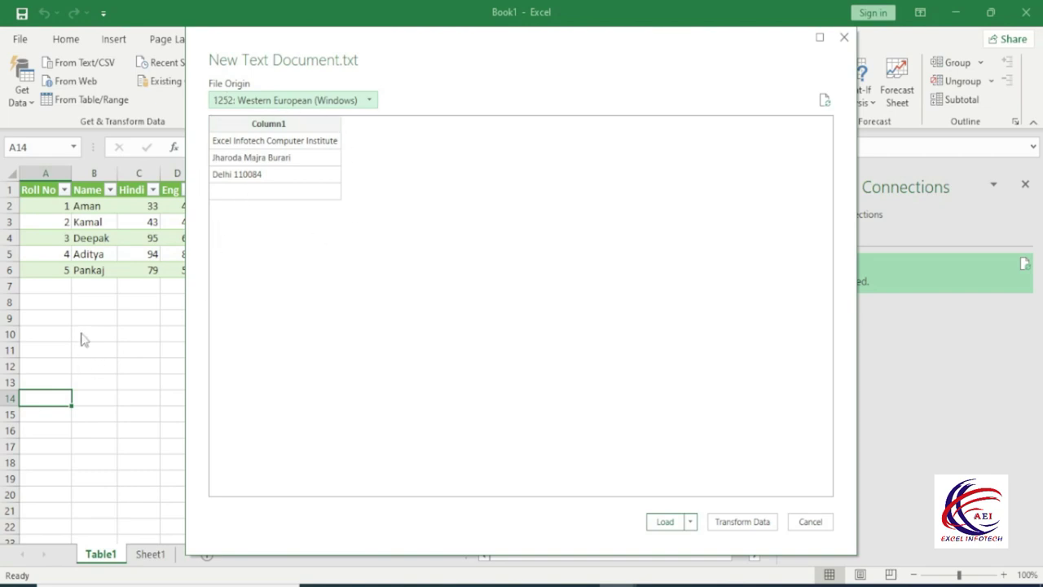
Step: Load the three address lines of New Text Document onto a new sheet
left_click(665, 521)
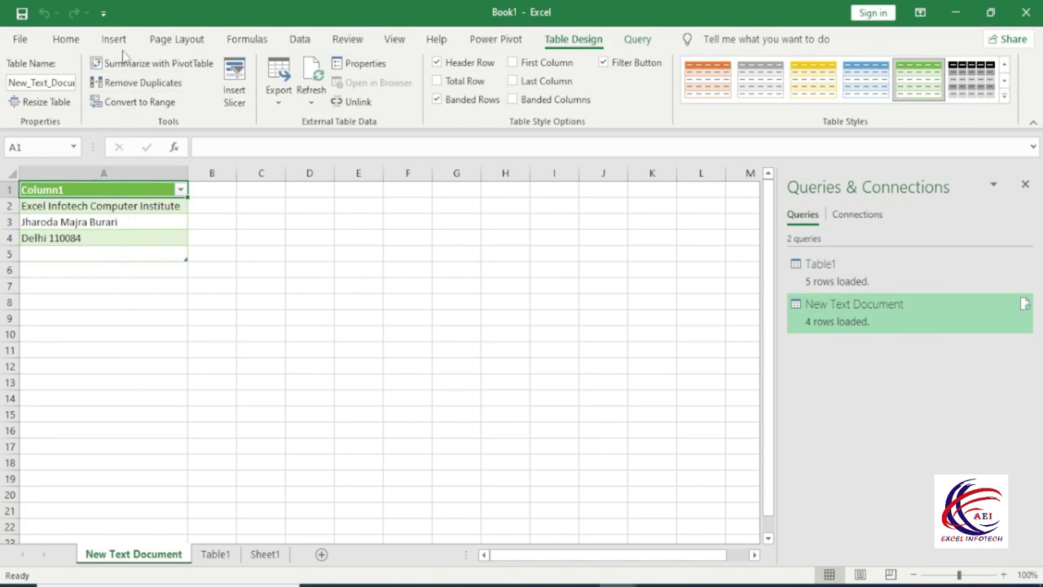
left_click(300, 39)
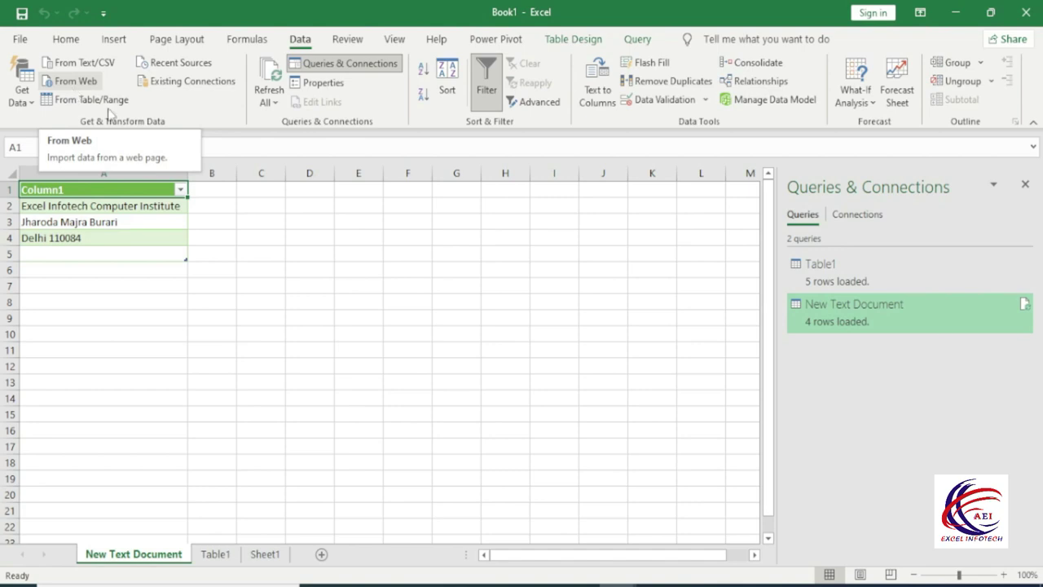
Step: Hide Queries & Connections and keep the From Web dialog on single URL entry
left_click(1026, 185)
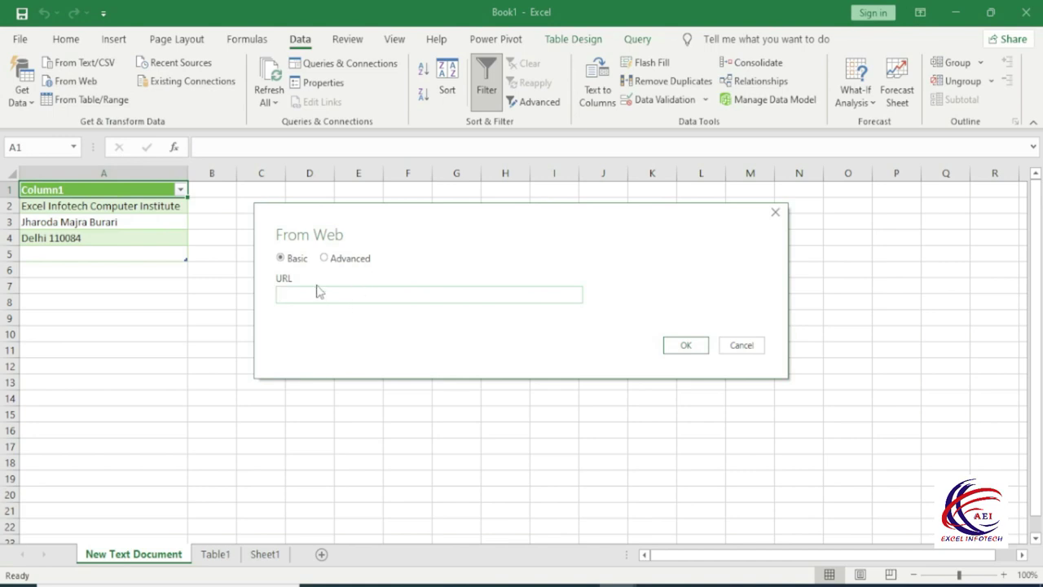
left_click(324, 258)
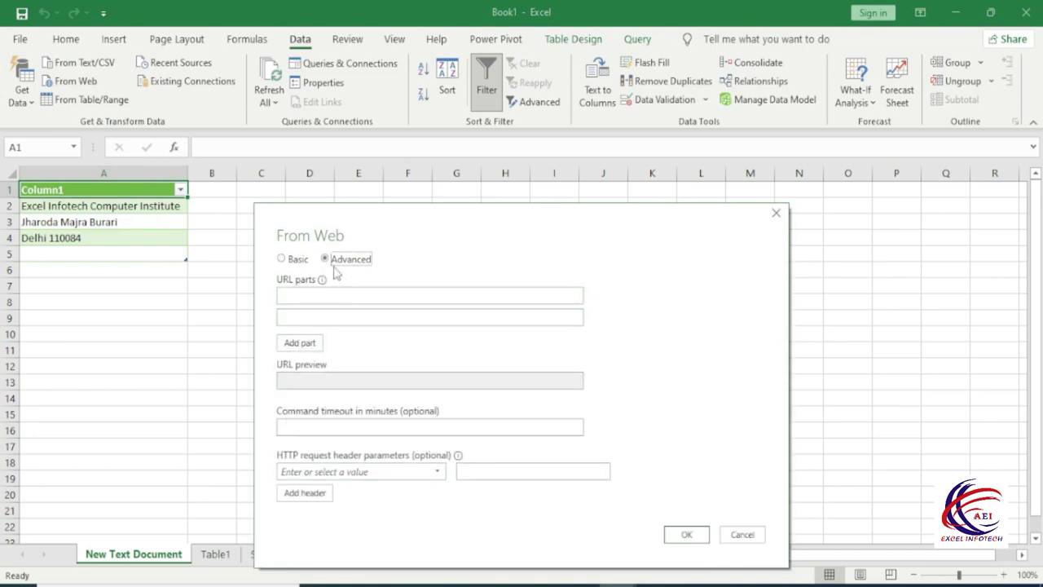
left_click(294, 263)
left_click(296, 295)
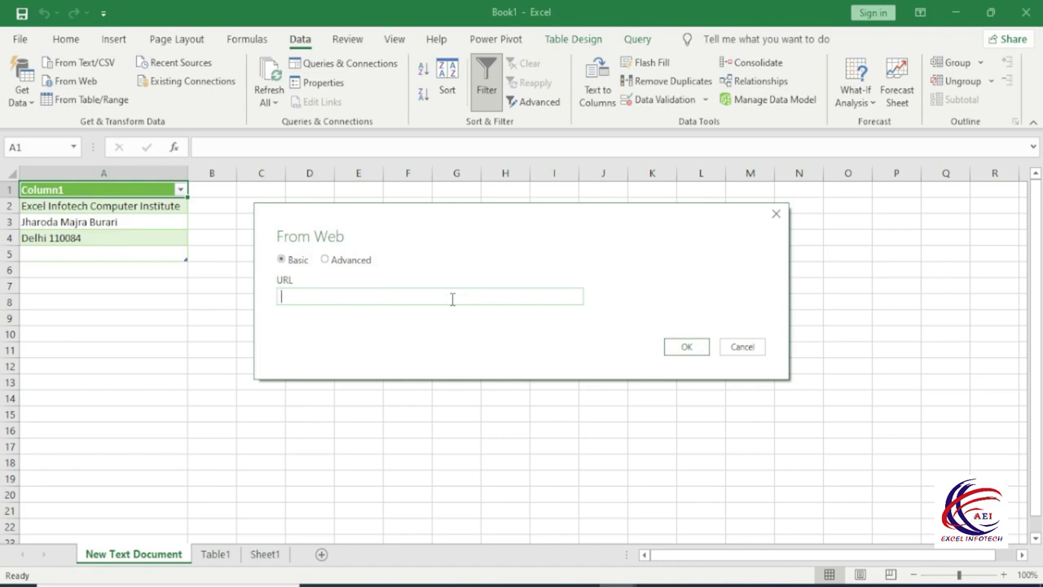
Step: Copy the worldometers coronavirus page address from the browser and return to Excel
left_click(618, 584)
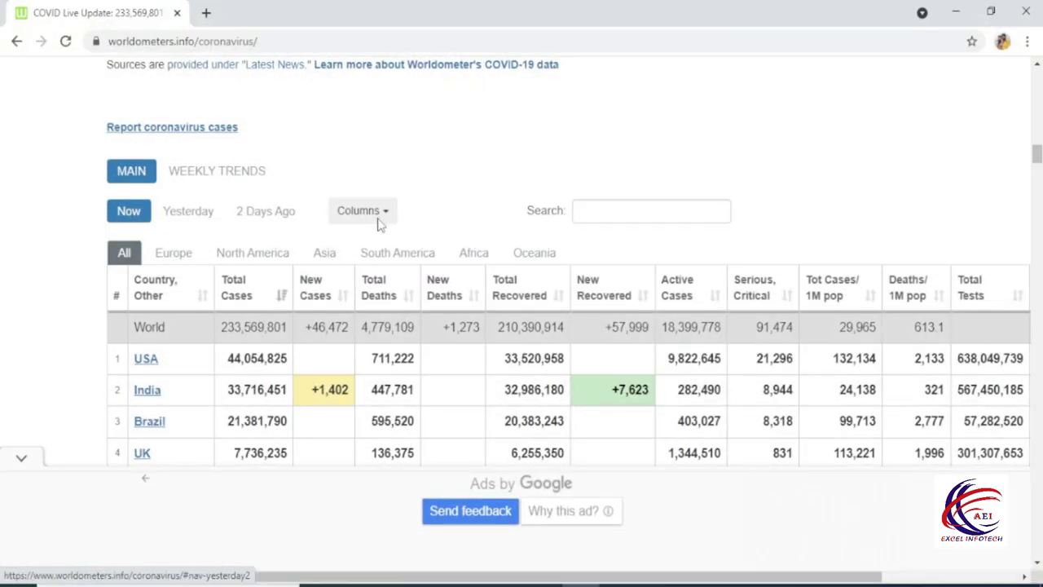
left_click(281, 36)
right_click(275, 40)
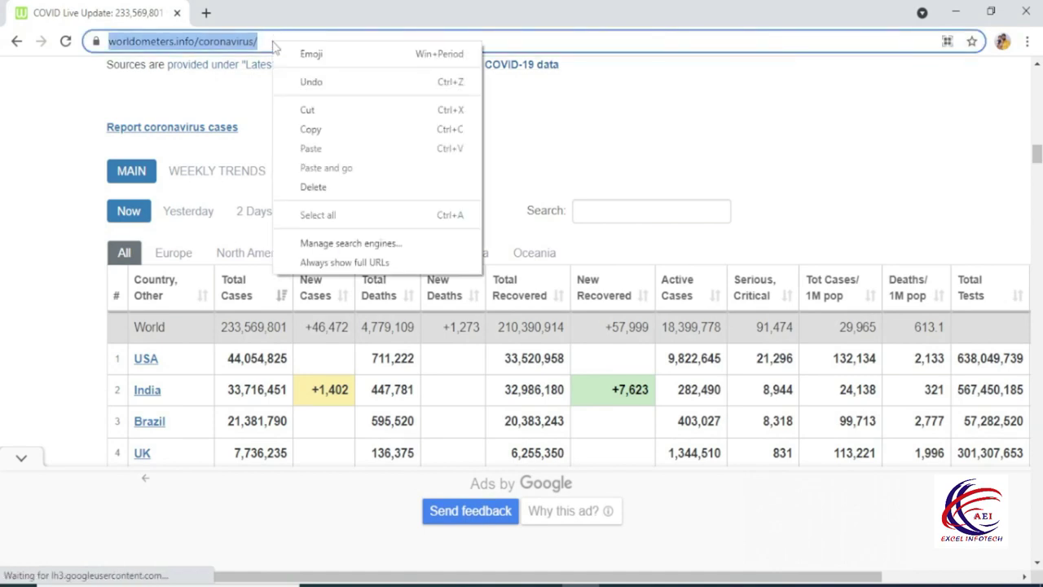
left_click(309, 128)
mouse_move(571, 584)
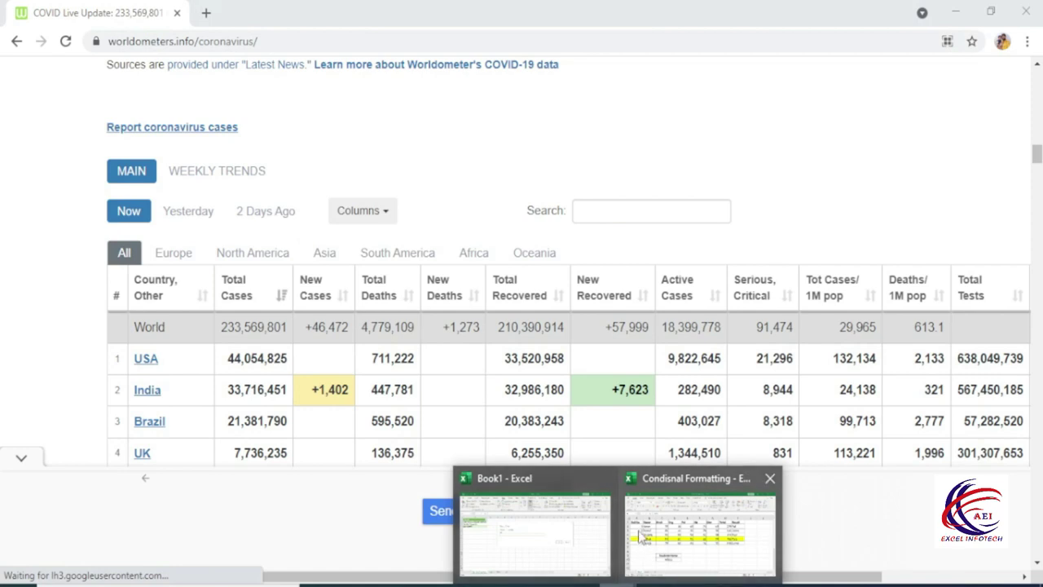
left_click(530, 522)
Step: Paste the worldometers coronavirus URL into From Web and connect
left_click(316, 296)
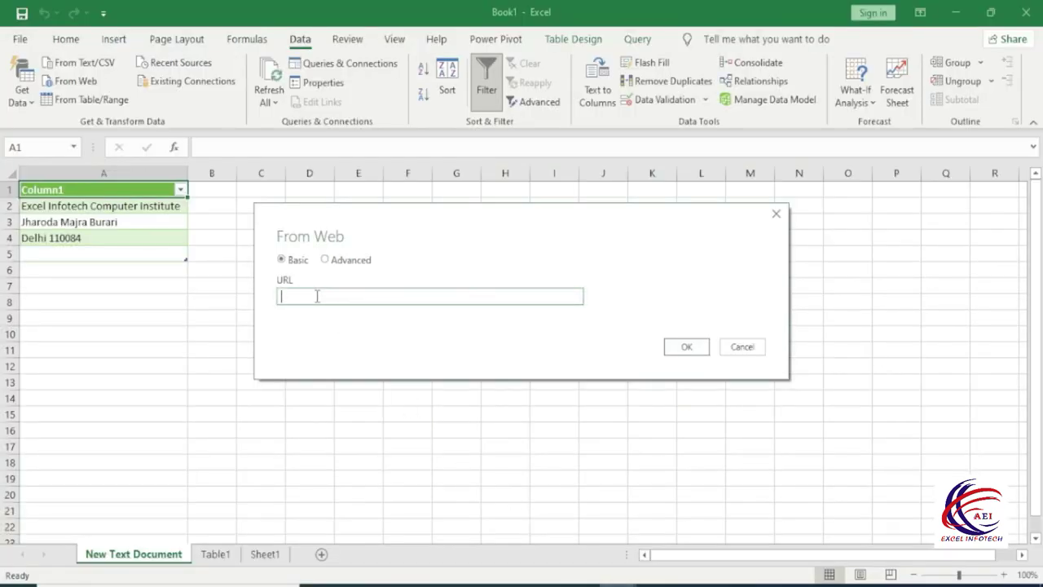
right_click(318, 298)
left_click(356, 367)
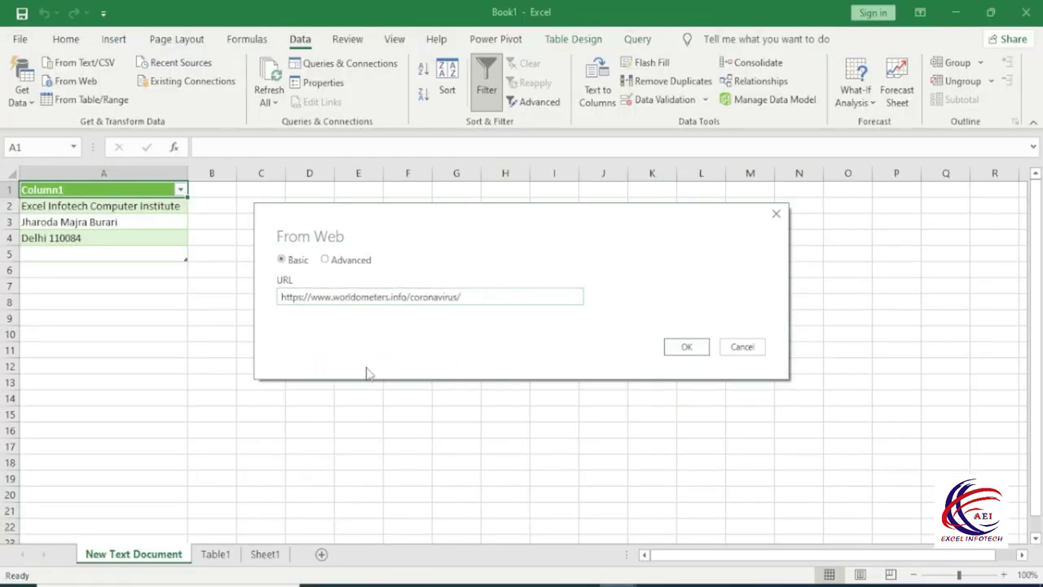
left_click(686, 347)
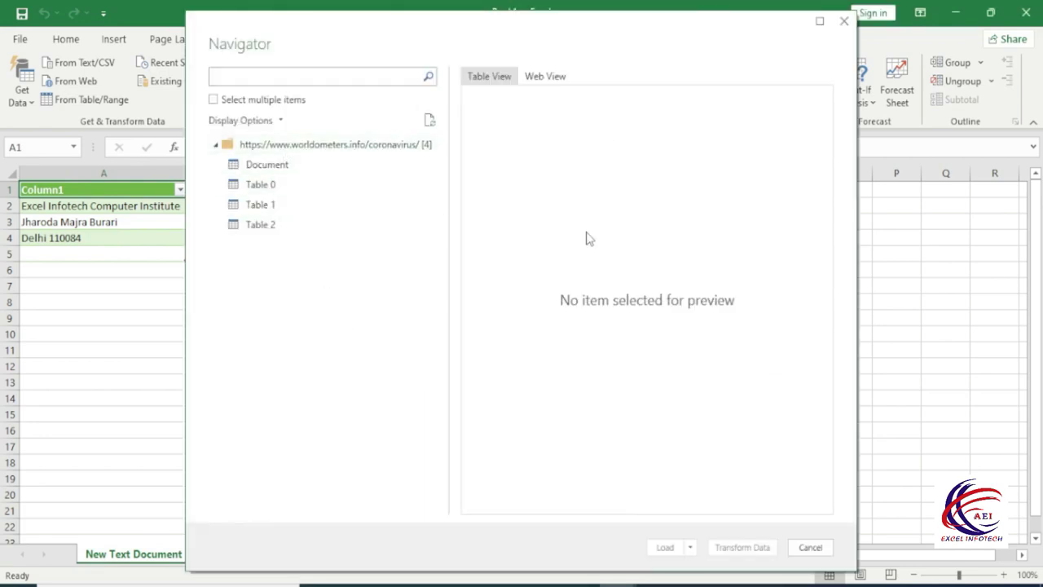
Step: Browse the page in Web View, then return to Table View and preview Table 0
left_click(552, 81)
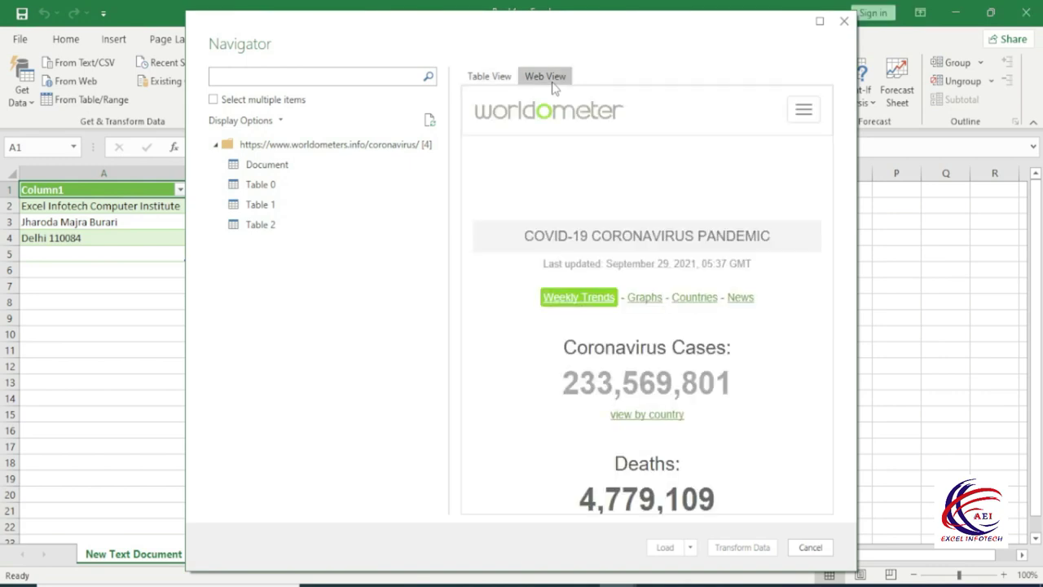
scroll(659, 400, "down", 1)
scroll(659, 400, "down", 4)
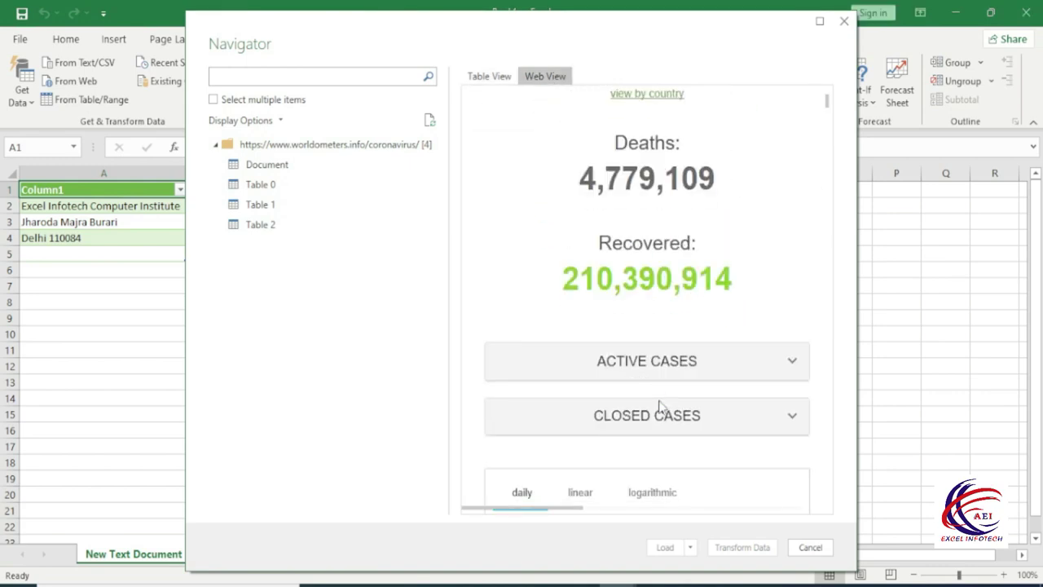
scroll(660, 400, "down", 4)
scroll(660, 406, "down", 5)
scroll(661, 407, "down", 5)
scroll(662, 407, "down", 3)
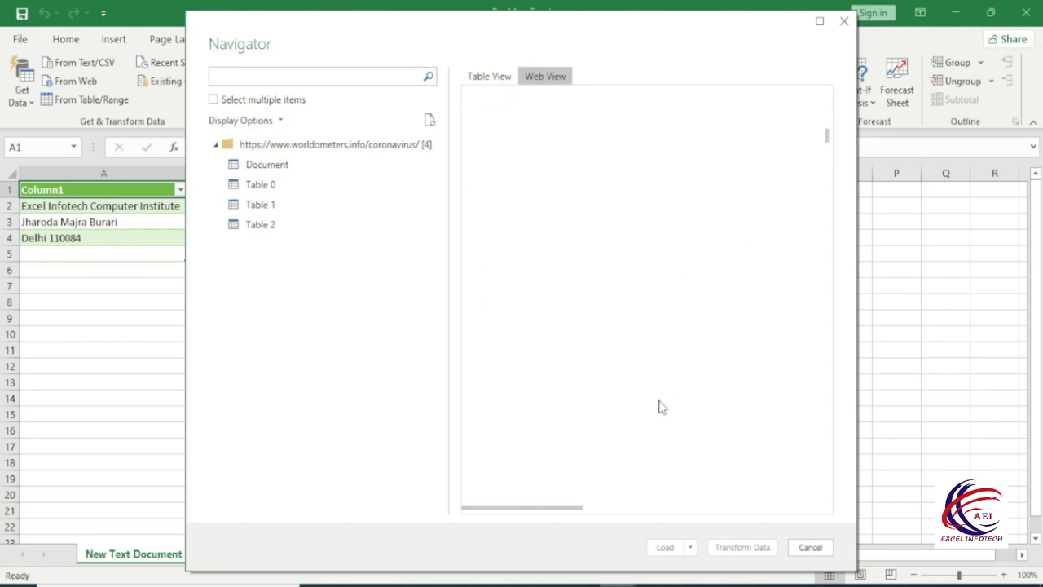
scroll(660, 406, "up", 5)
scroll(658, 404, "up", 5)
scroll(658, 403, "up", 5)
left_click(495, 78)
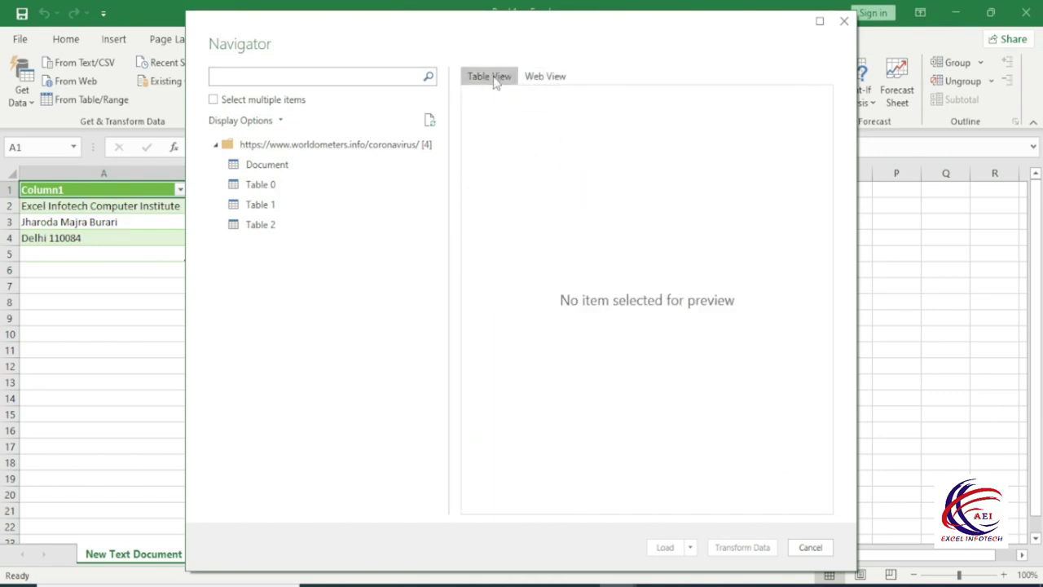
left_click(275, 188)
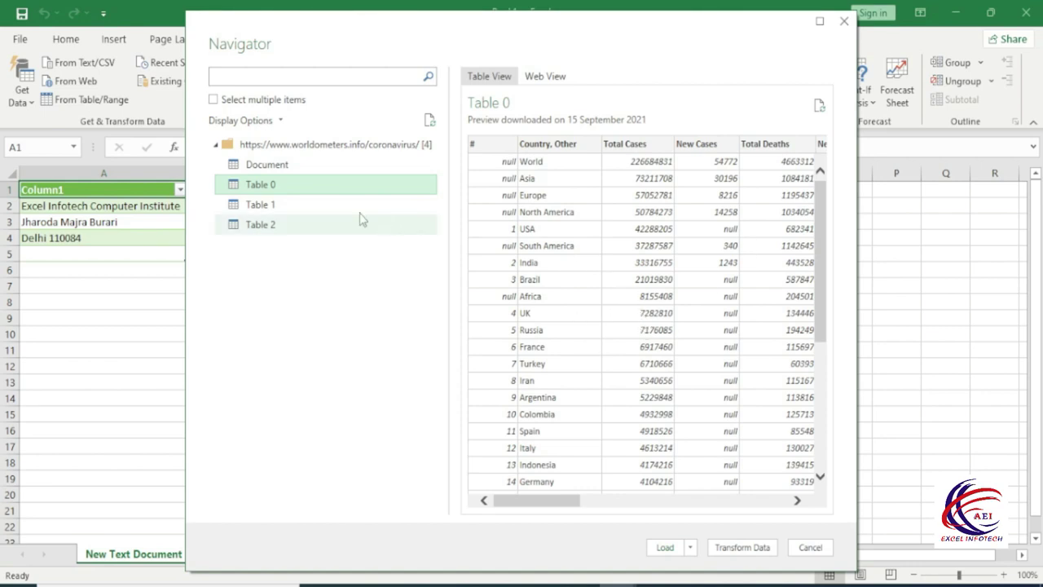
Step: Switch the Navigator preview to Table 1 and load it as a new sheet
left_click(259, 206)
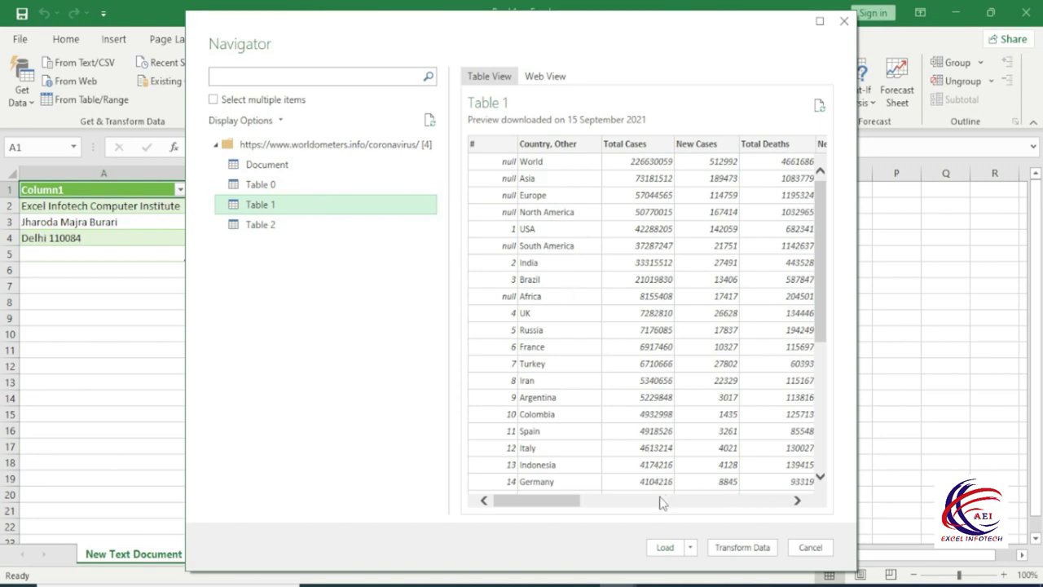
left_click(665, 547)
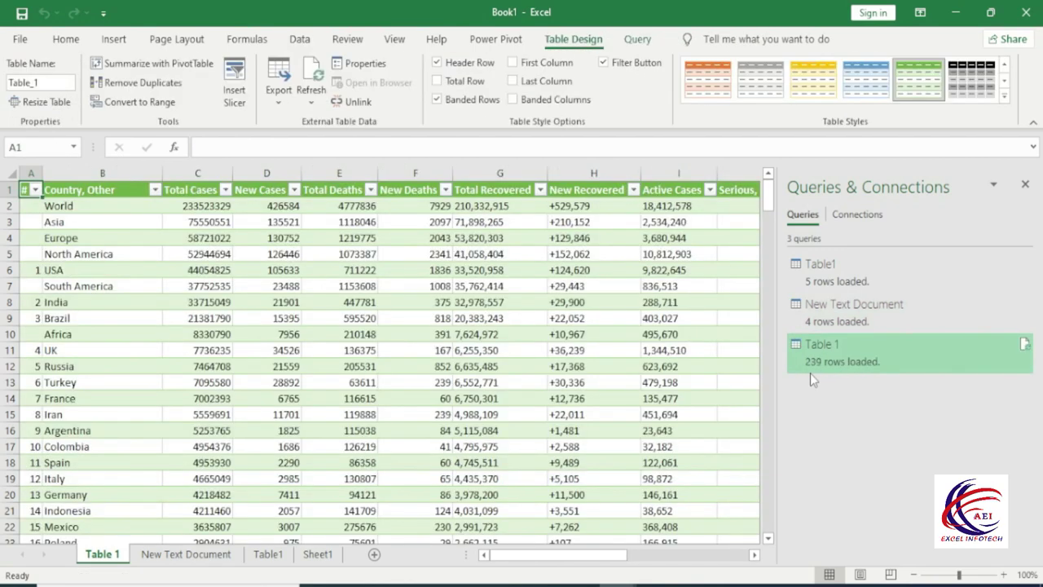
Step: Close the Queries & Connections pane to reveal the 239-row Table 1 sheet
mouse_move(810, 372)
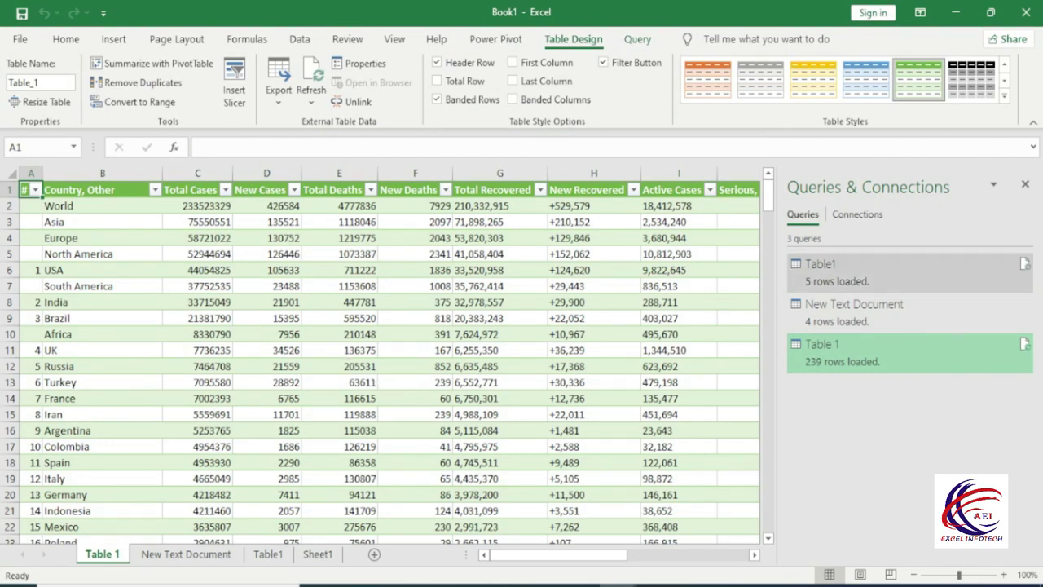
left_click(1026, 184)
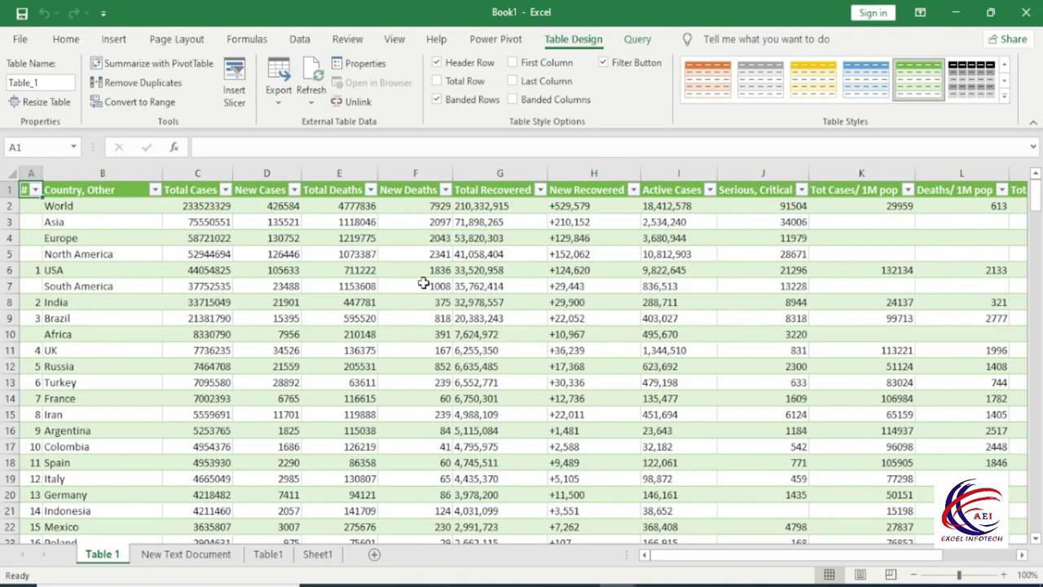
left_click(298, 41)
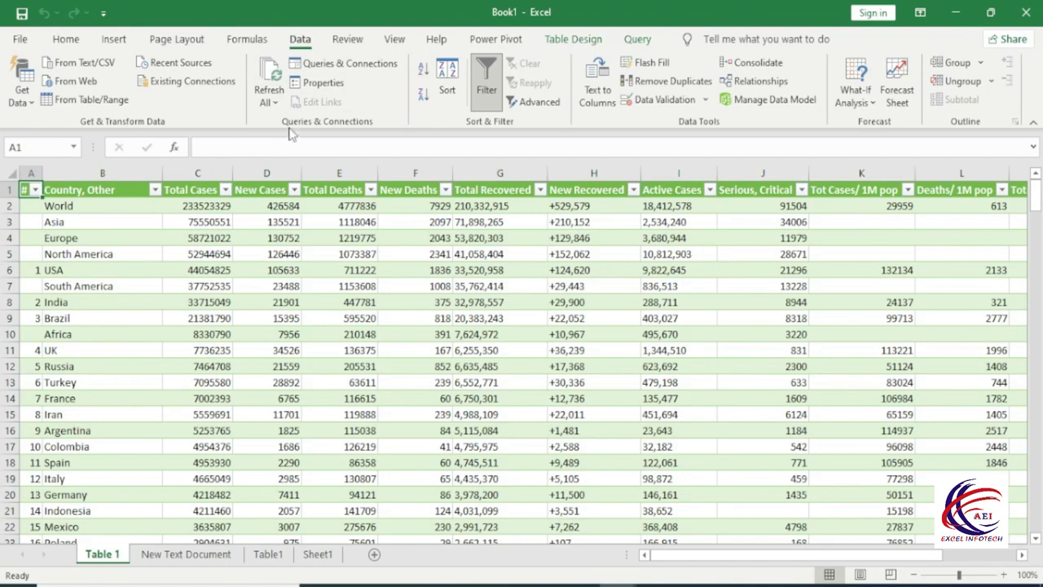
Step: Look over the Recent Sources list, close it, and start a new blank workbook with Ctrl+N
left_click(186, 68)
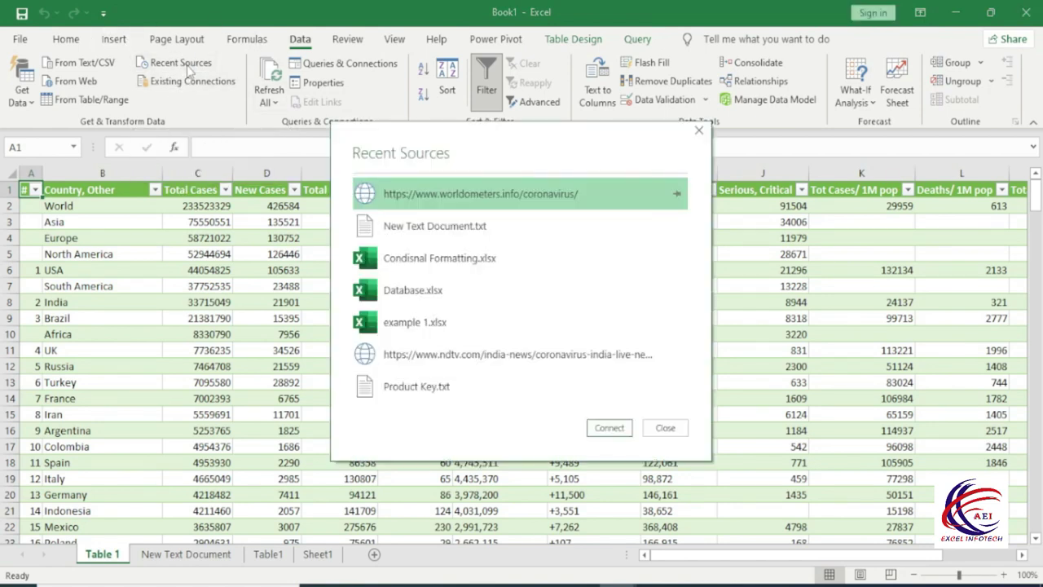
left_click_drag(381, 163, 305, 132)
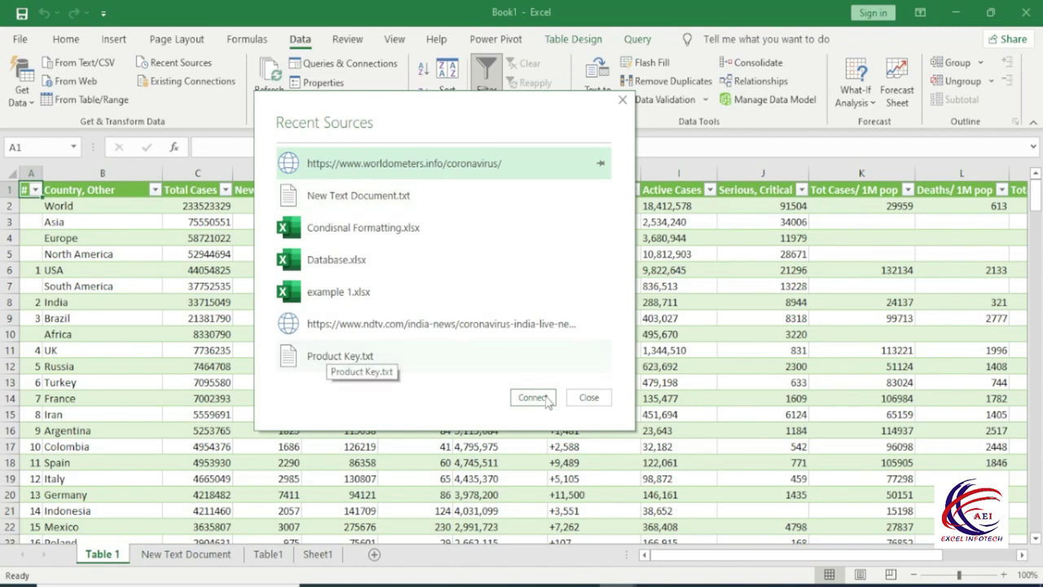
left_click(581, 400)
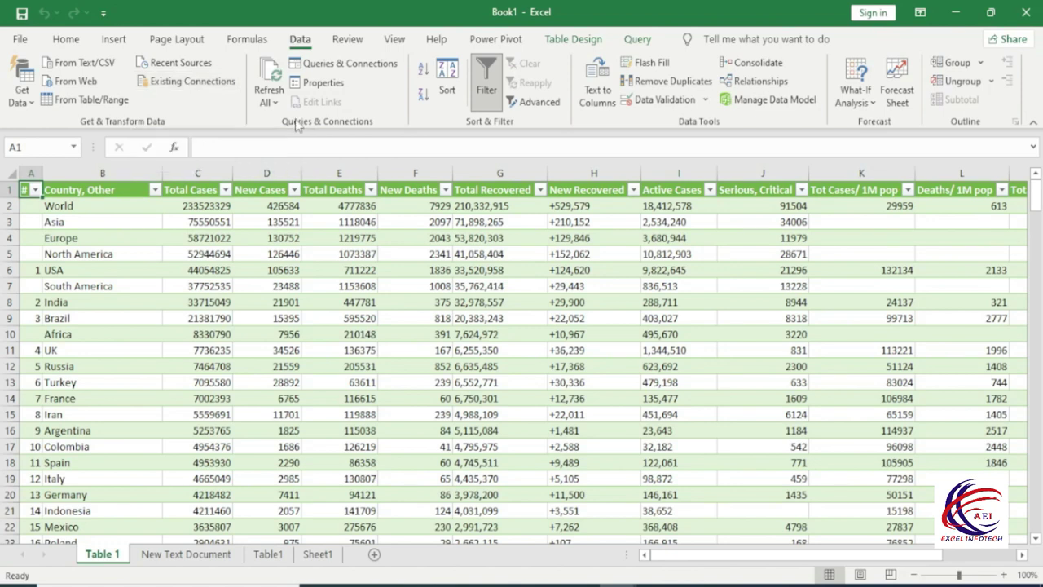
key("ctrl+n")
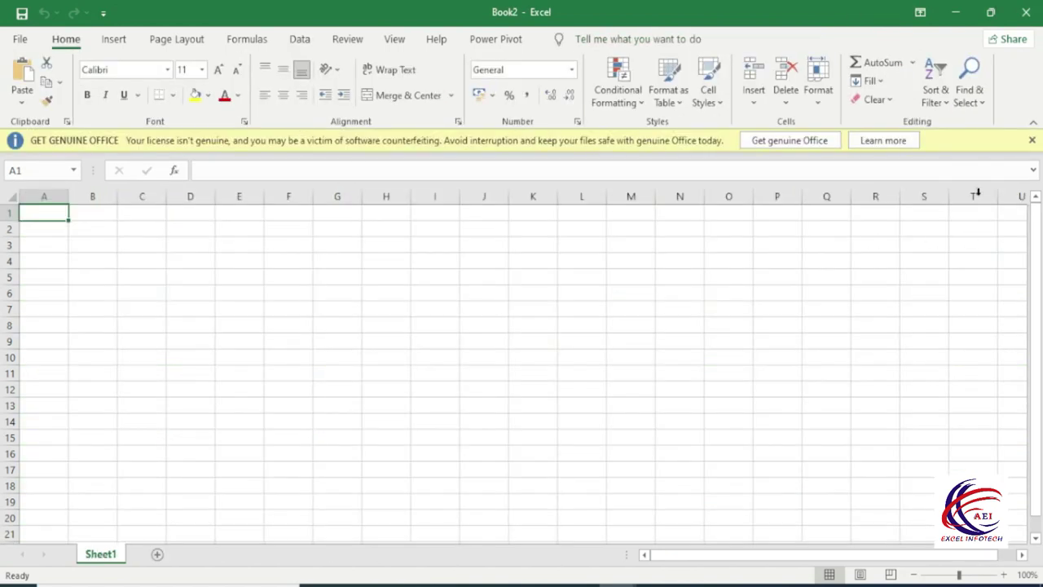
Step: Through Existing Connections, browse to and open the Desktop's Condisnal Formatting workbook as a data source
left_click(1032, 141)
left_click(300, 39)
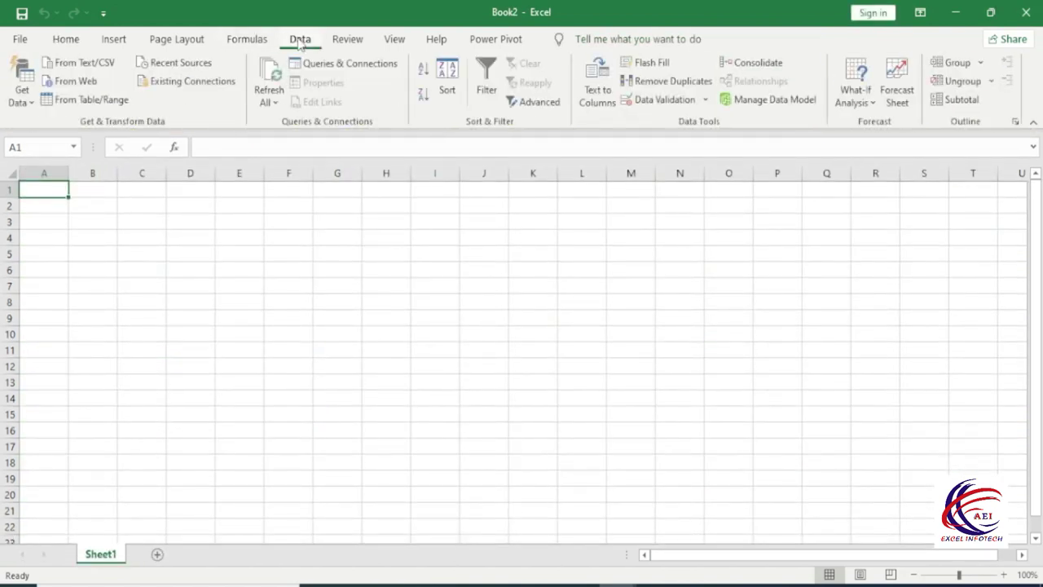
left_click(192, 81)
left_click_drag(462, 105, 361, 79)
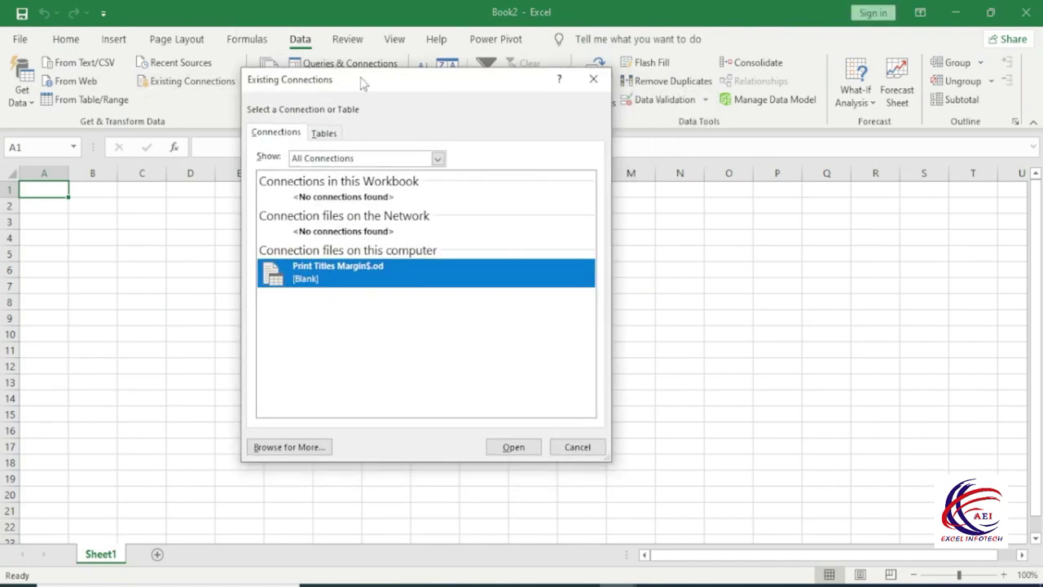
left_click(289, 448)
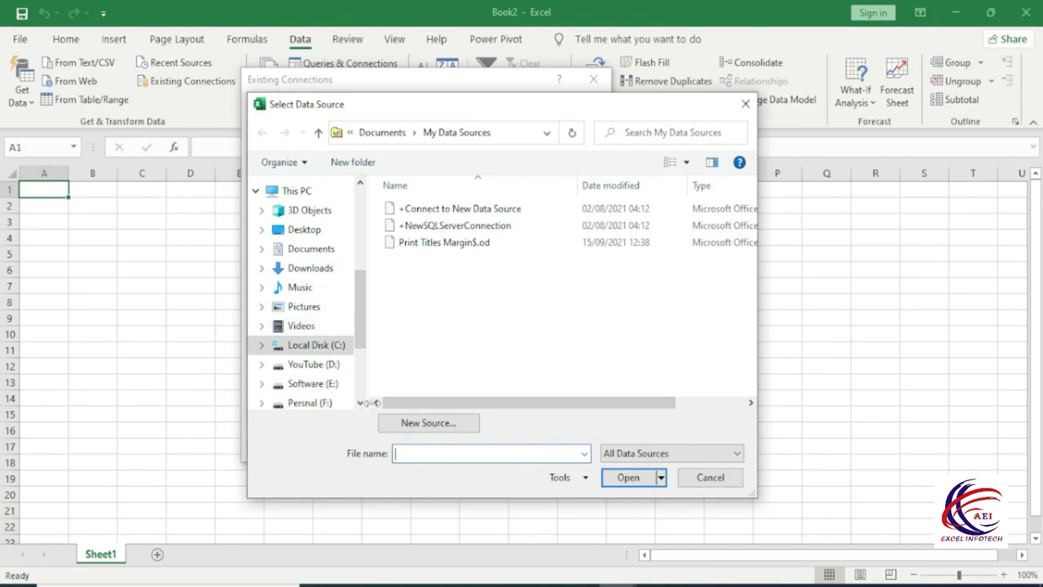
left_click(304, 234)
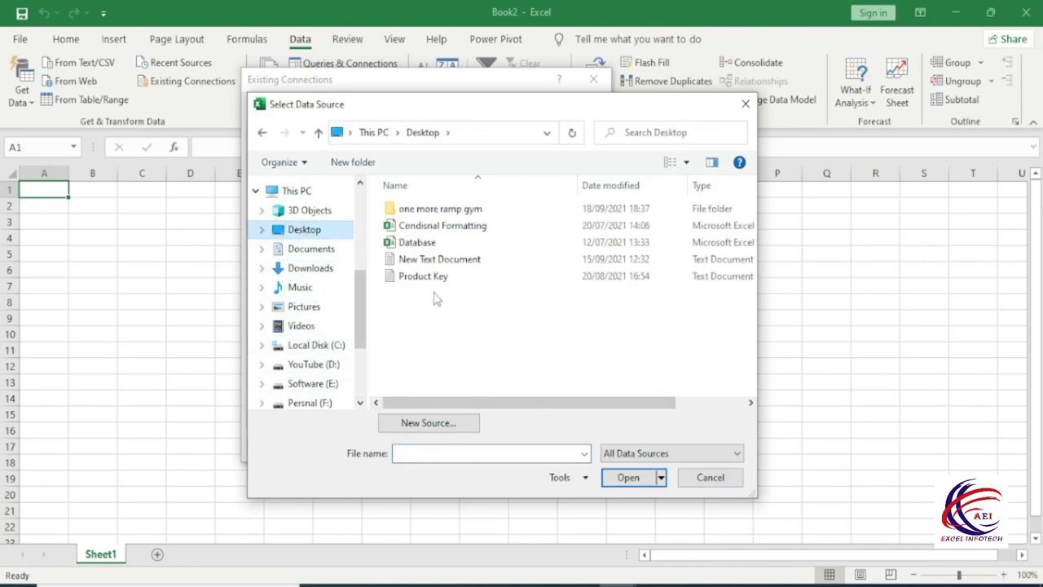
left_click(414, 228)
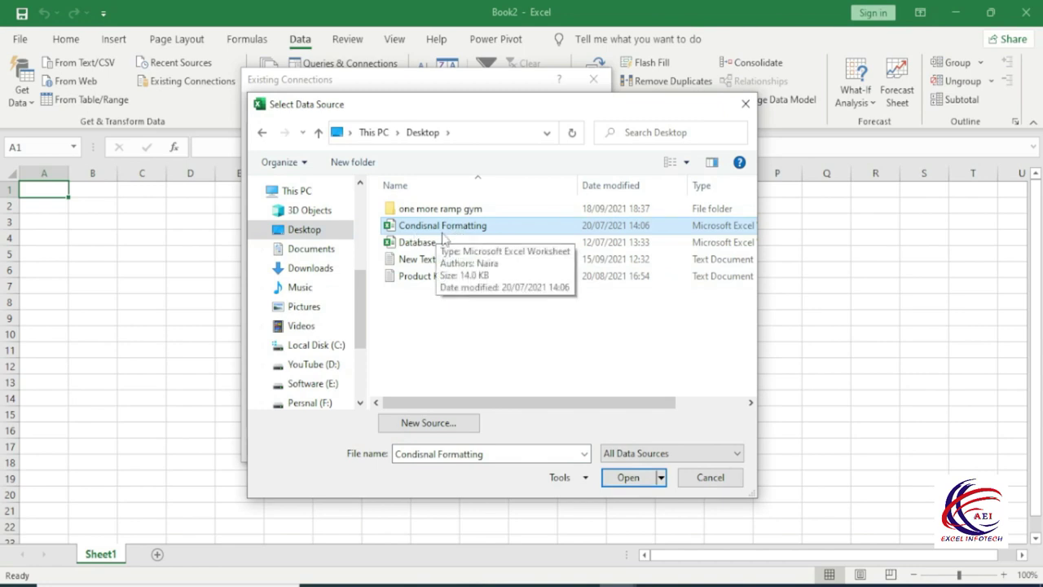
left_click(629, 479)
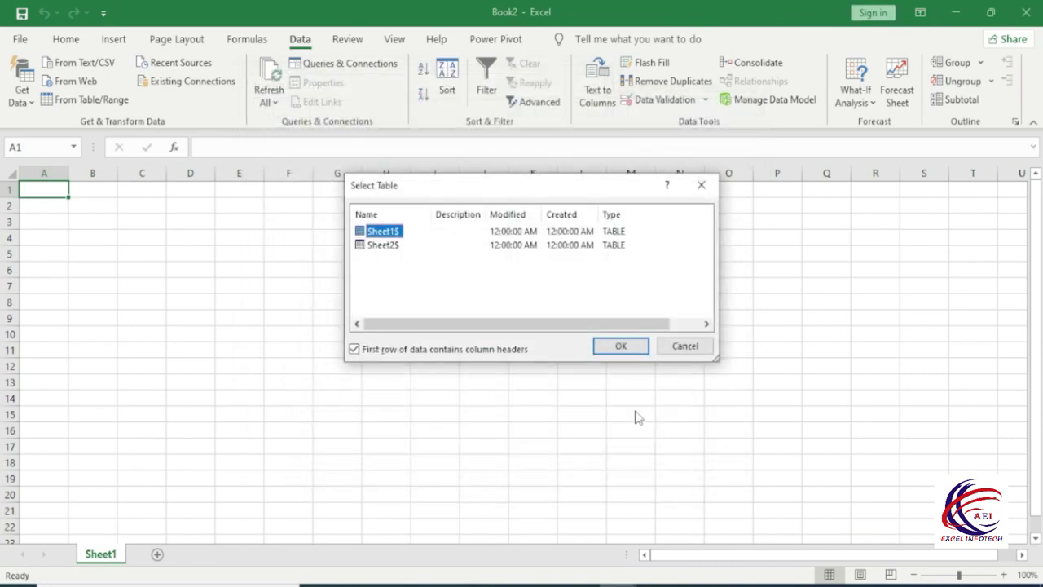
Step: Import Sheet1$ as a table starting at cell A1
left_click_drag(461, 193, 484, 199)
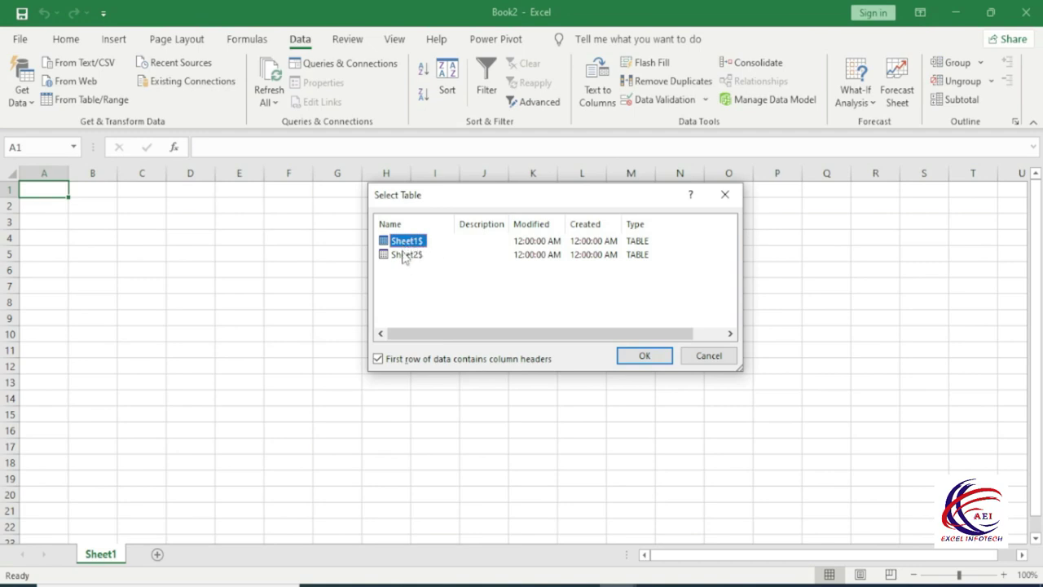
left_click(645, 356)
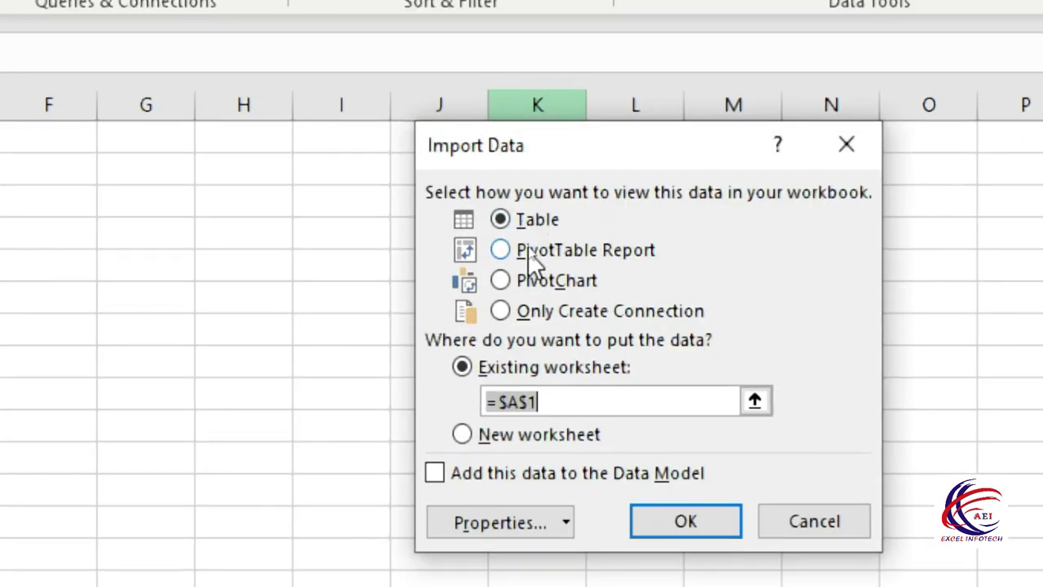
left_click(528, 252)
left_click(497, 280)
left_click(522, 315)
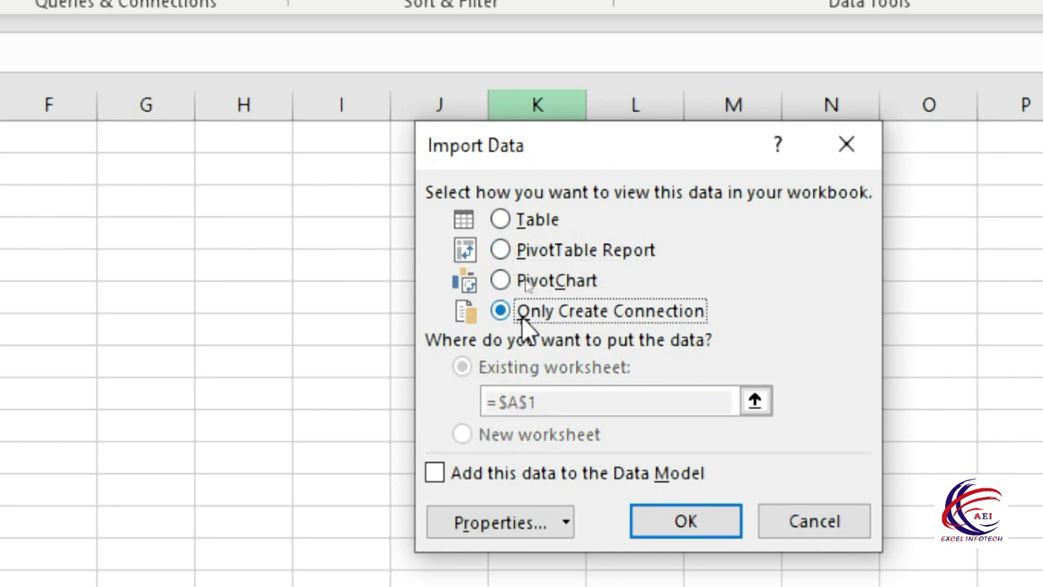
left_click(519, 222)
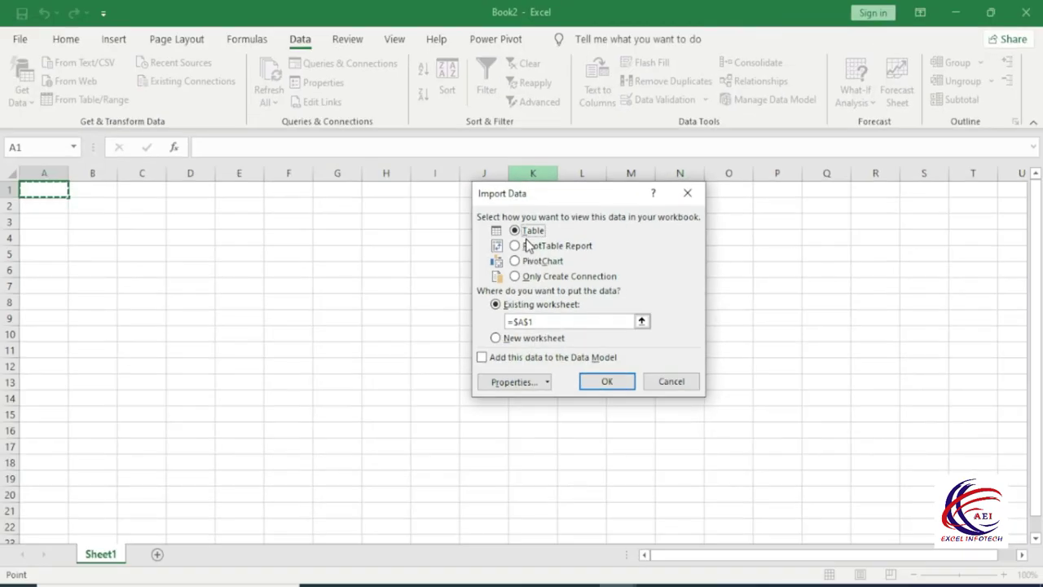
left_click(589, 375)
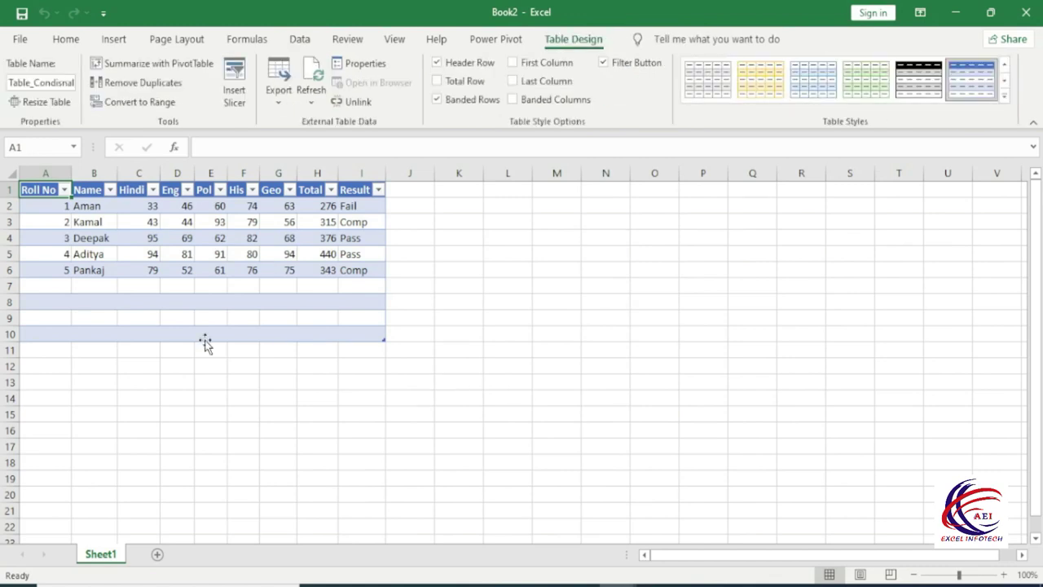
Step: From cell A15, connect to the Desktop Database workbook and choose its Sheet15 table
left_click(40, 409)
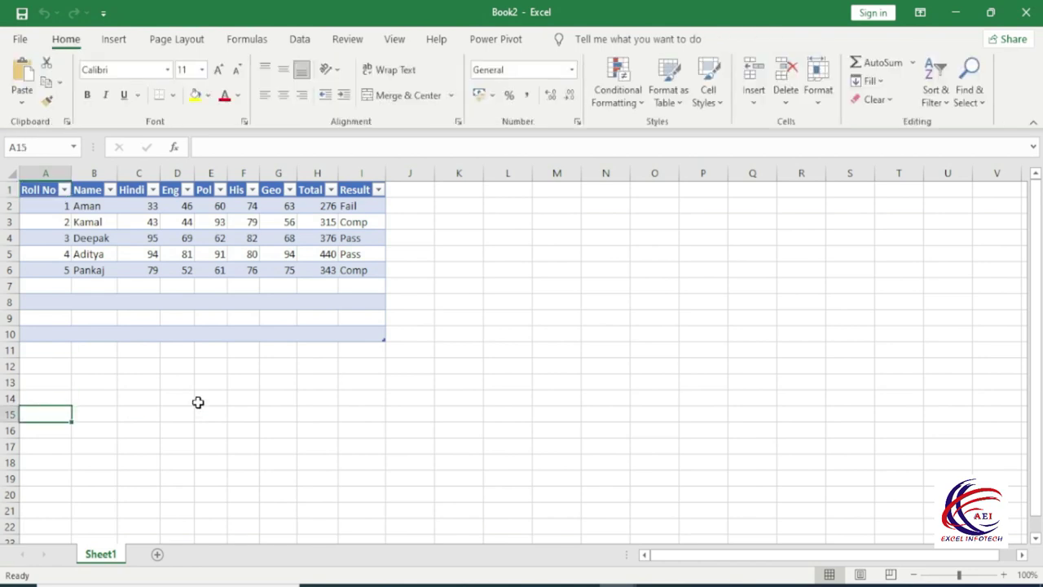
left_click(313, 41)
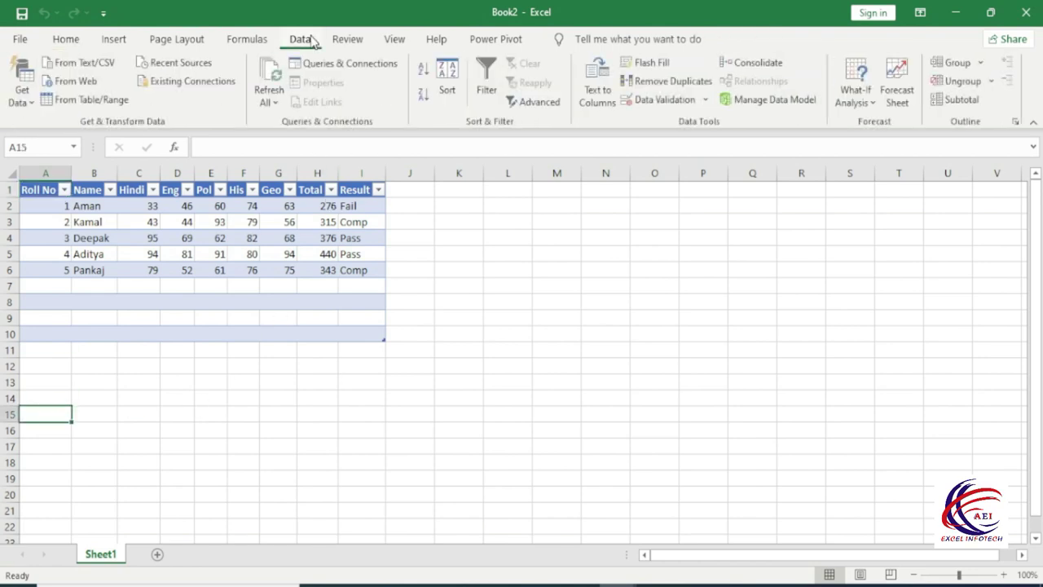
left_click(219, 85)
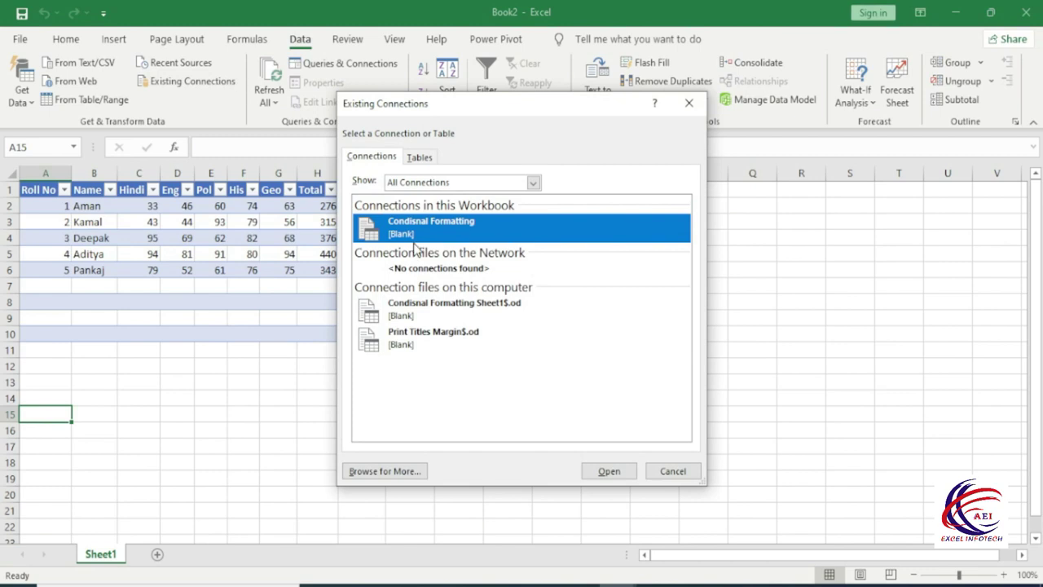
left_click(383, 471)
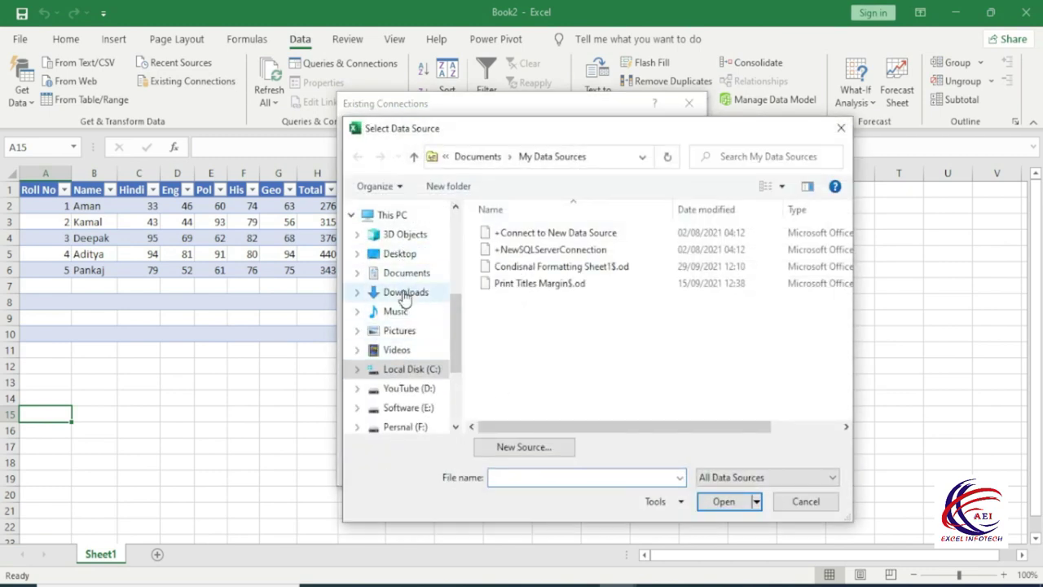
left_click(400, 255)
left_click(514, 269)
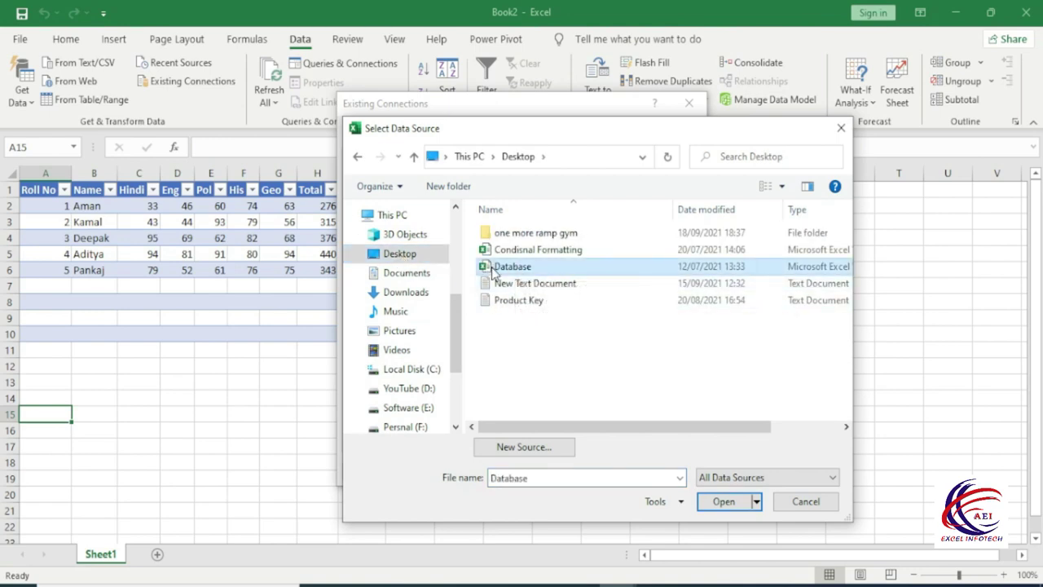
left_click(717, 501)
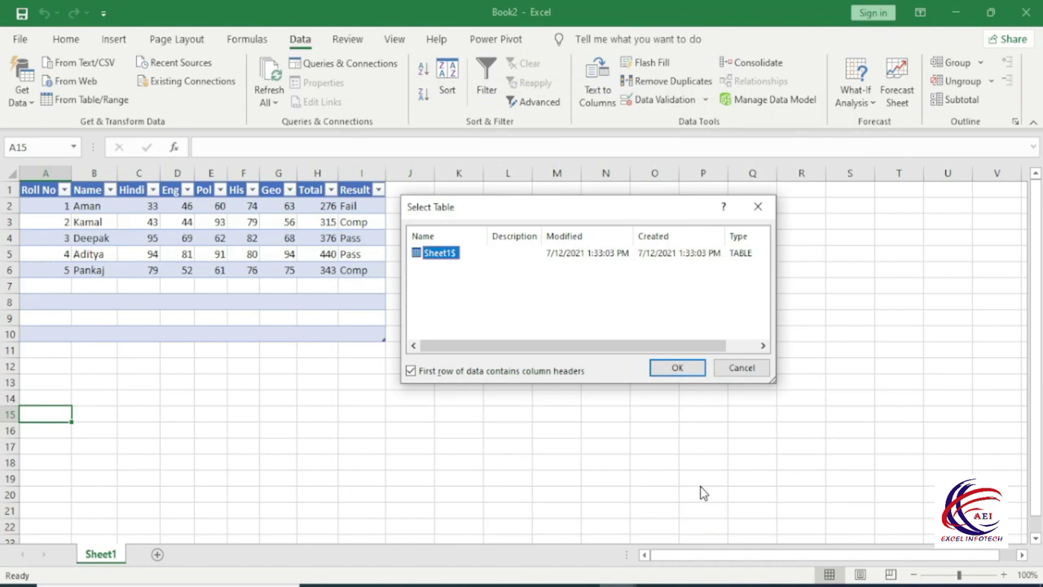
left_click(676, 368)
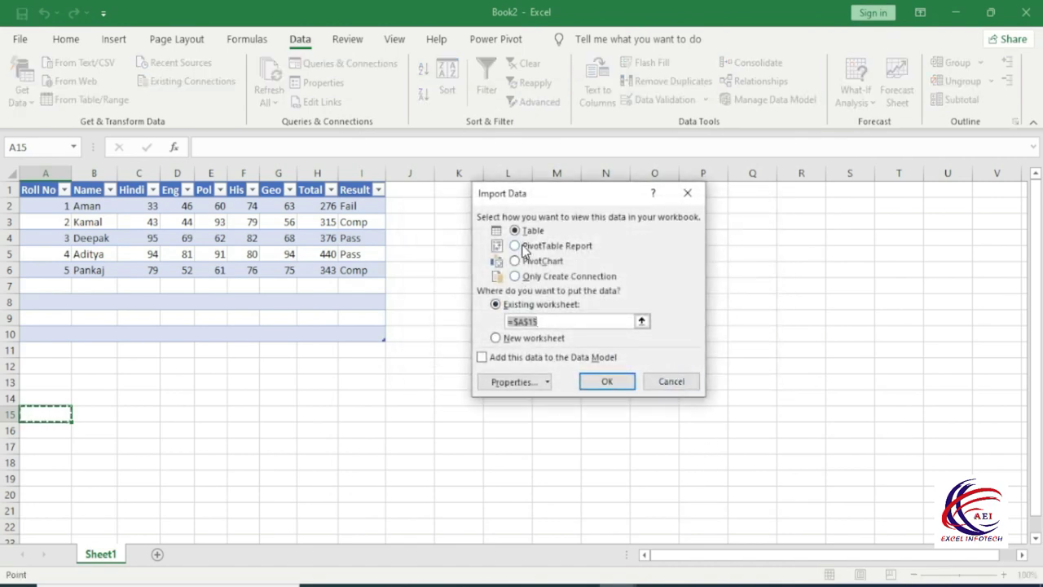
Step: Create a PivotTable report at A15 with the DSUM, DMIN, DMAX Function, F10 and F2 fields
left_click(571, 246)
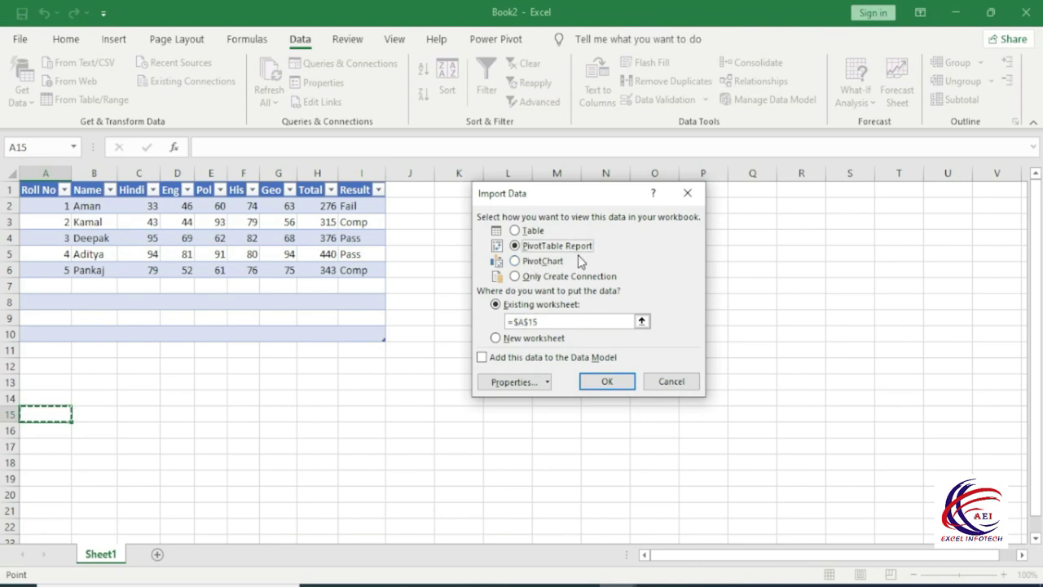
left_click(604, 380)
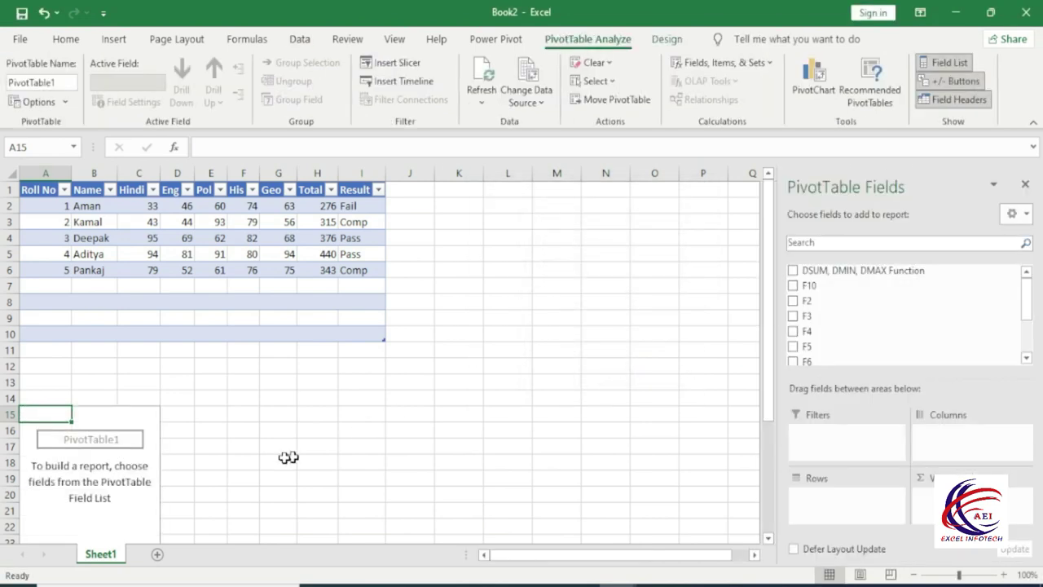
scroll(156, 465, "down", 1)
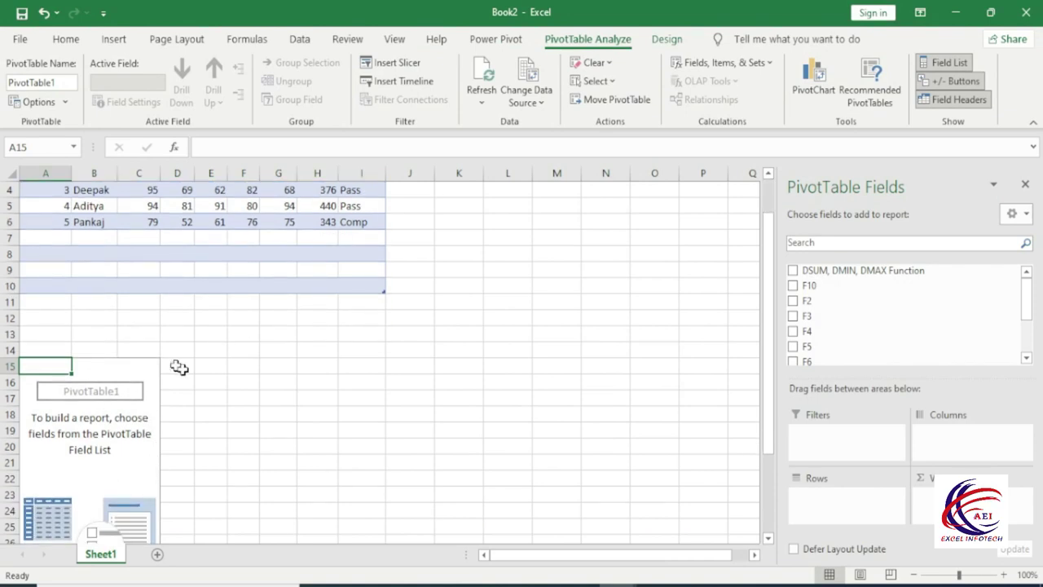
left_click(793, 271)
left_click(793, 286)
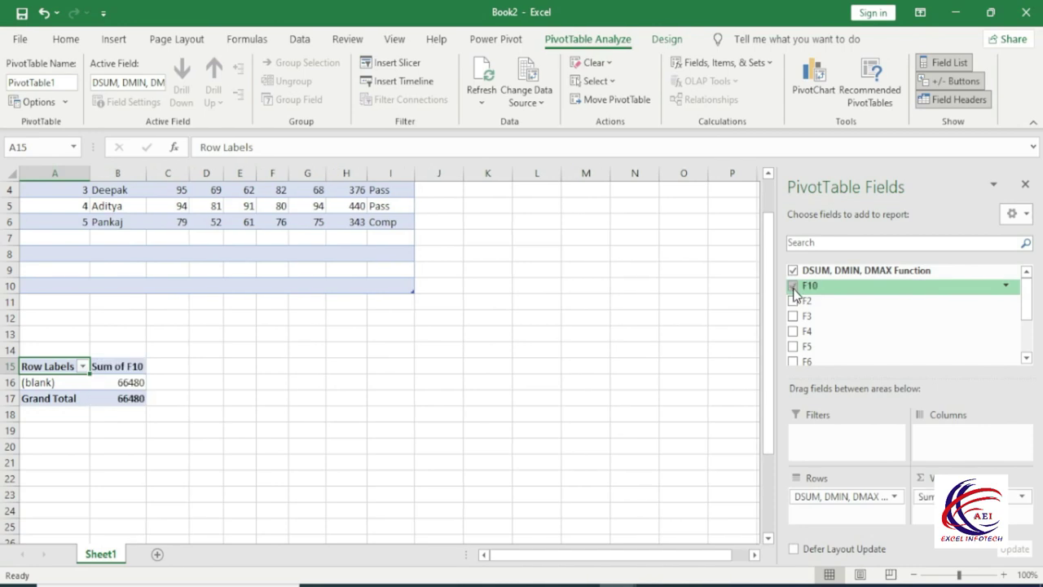
left_click(793, 300)
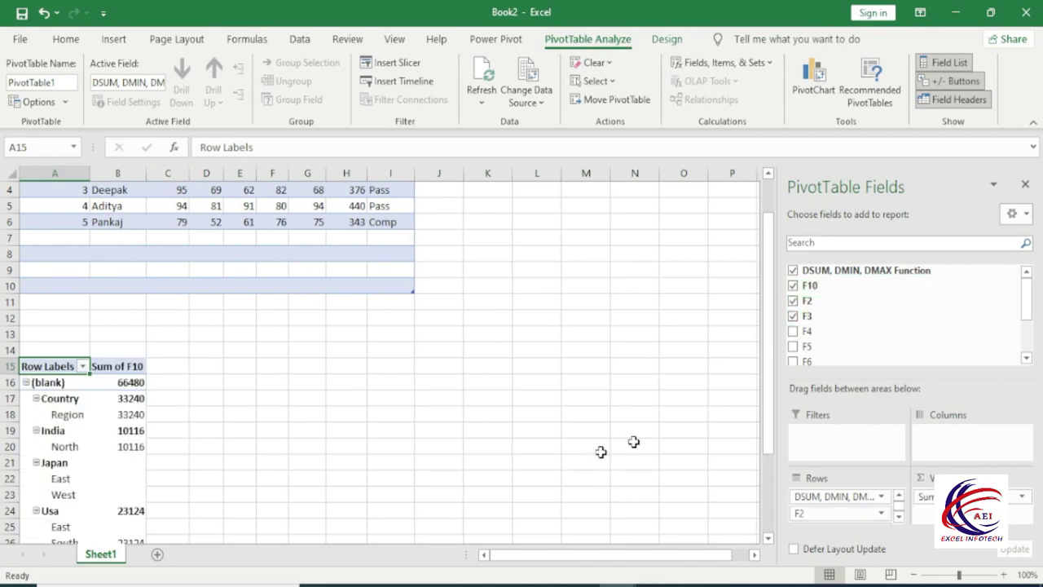
scroll(237, 460, "up", 1)
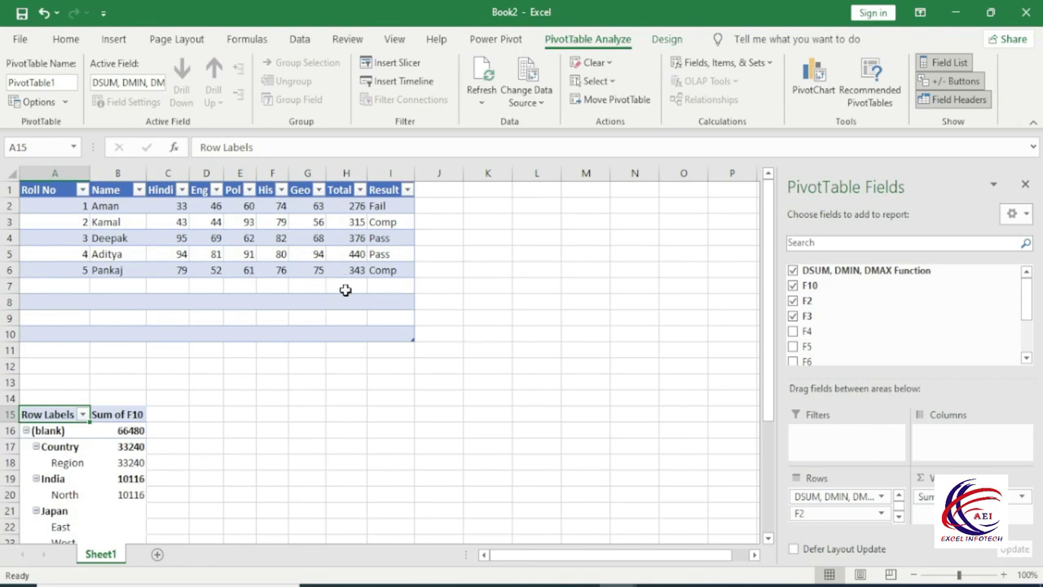
left_click(304, 40)
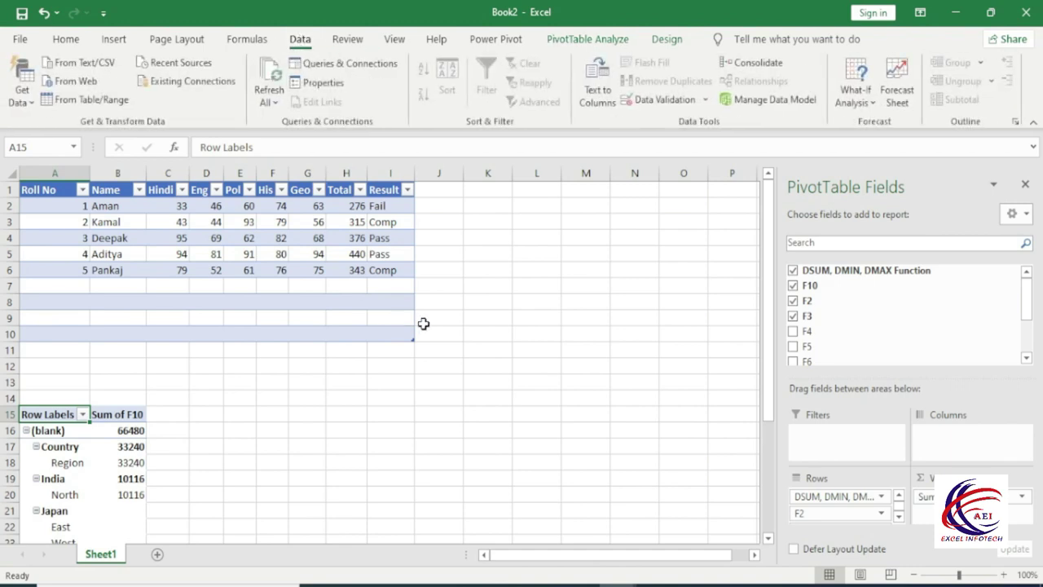
left_click(439, 398)
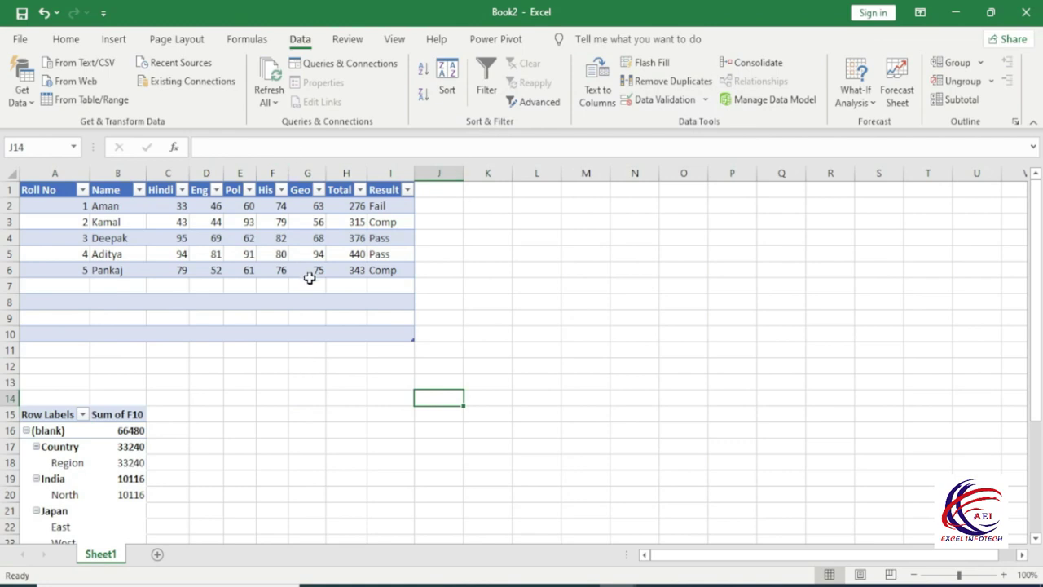
Step: Open Condisnal Formatting from the desktop and delete the Total and Result columns' contents in H1:I6
key("super+d")
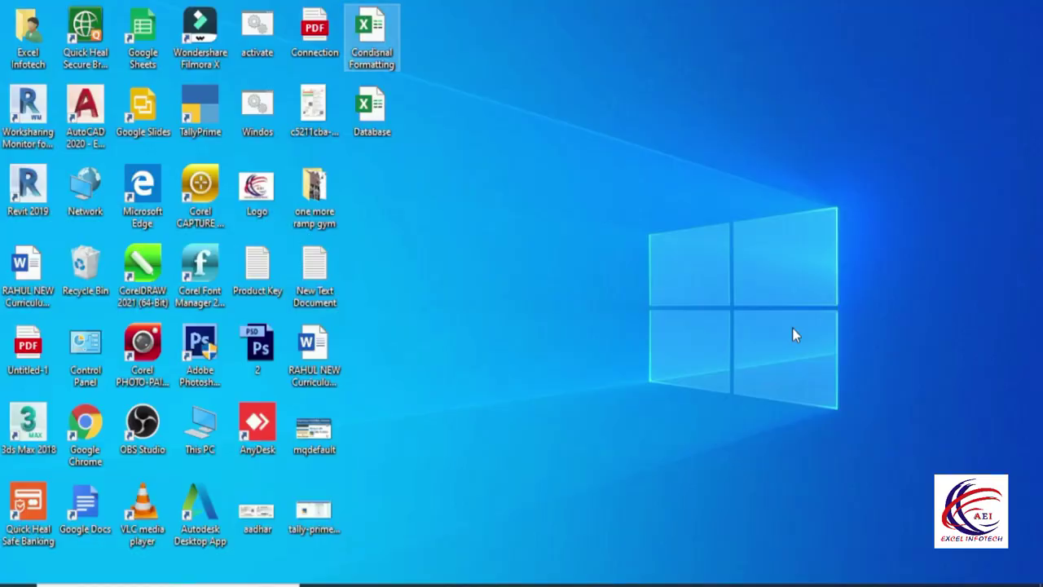
double_click(366, 41)
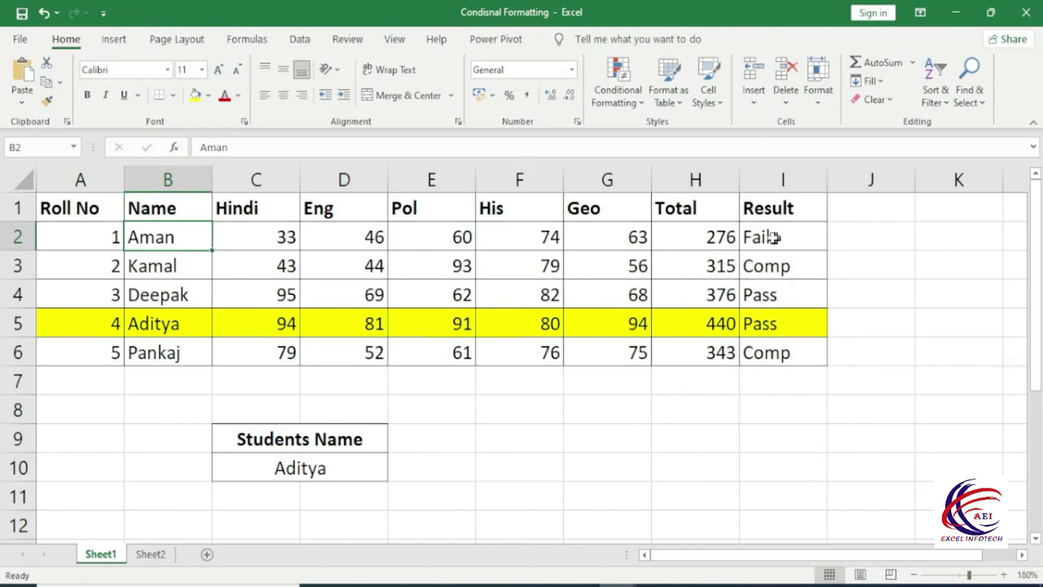
left_click(685, 213)
left_click_drag(685, 214, 805, 359)
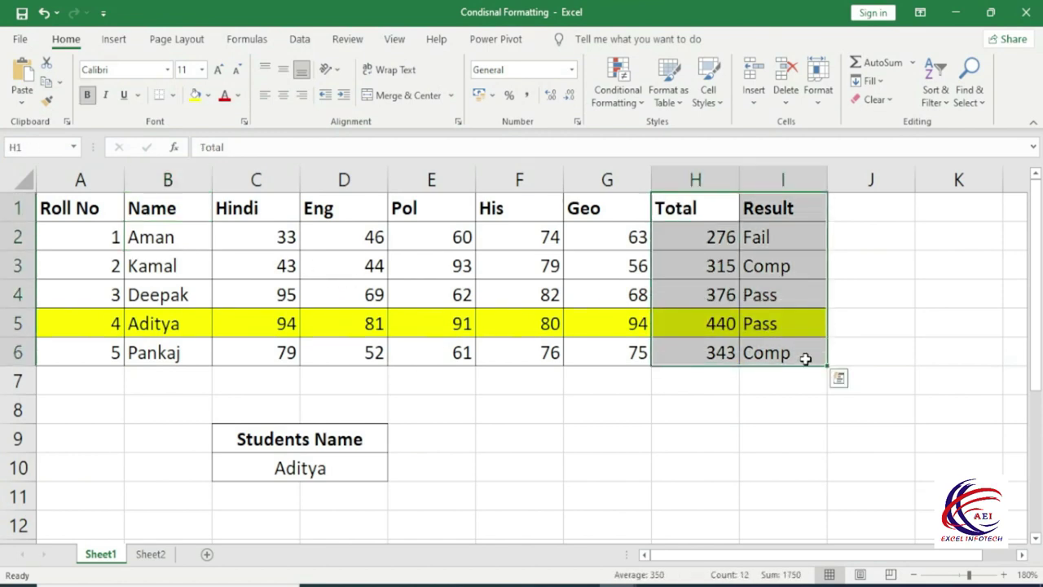
key("Delete")
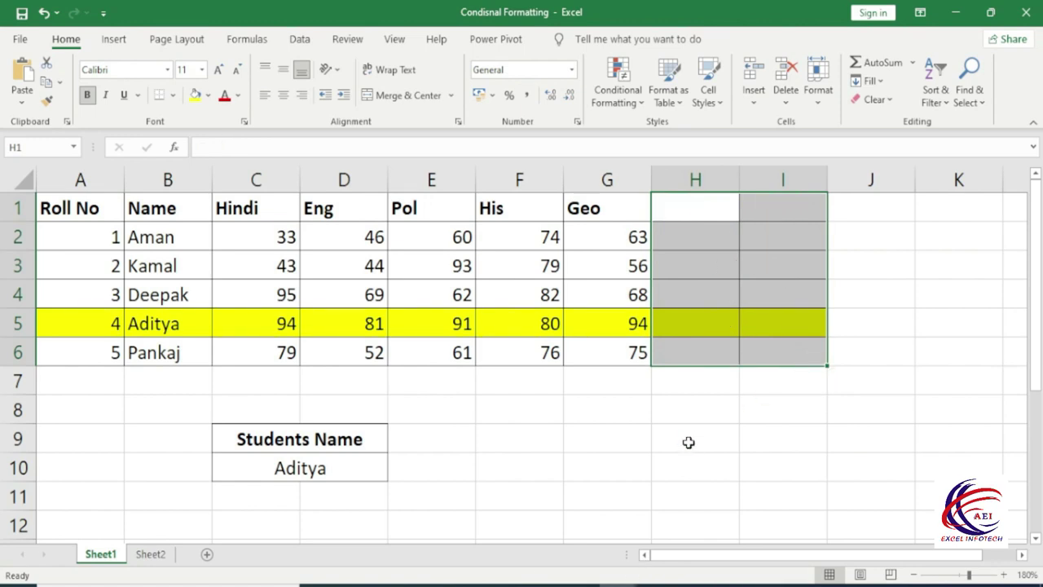
left_click(688, 443)
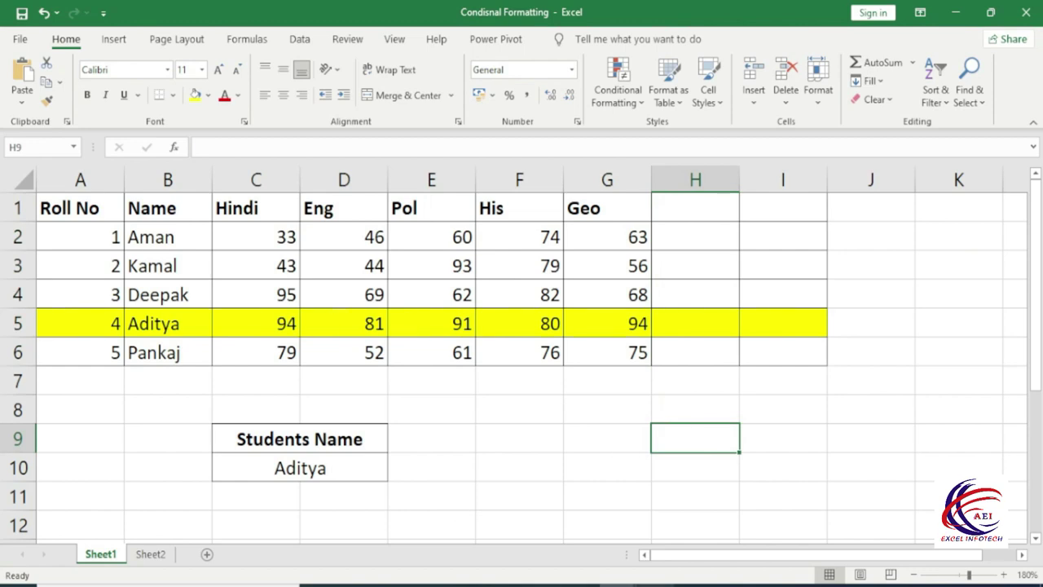
Step: Back in Book2, Refresh All linked data, then show the Queries & Connections pane
mouse_move(617, 584)
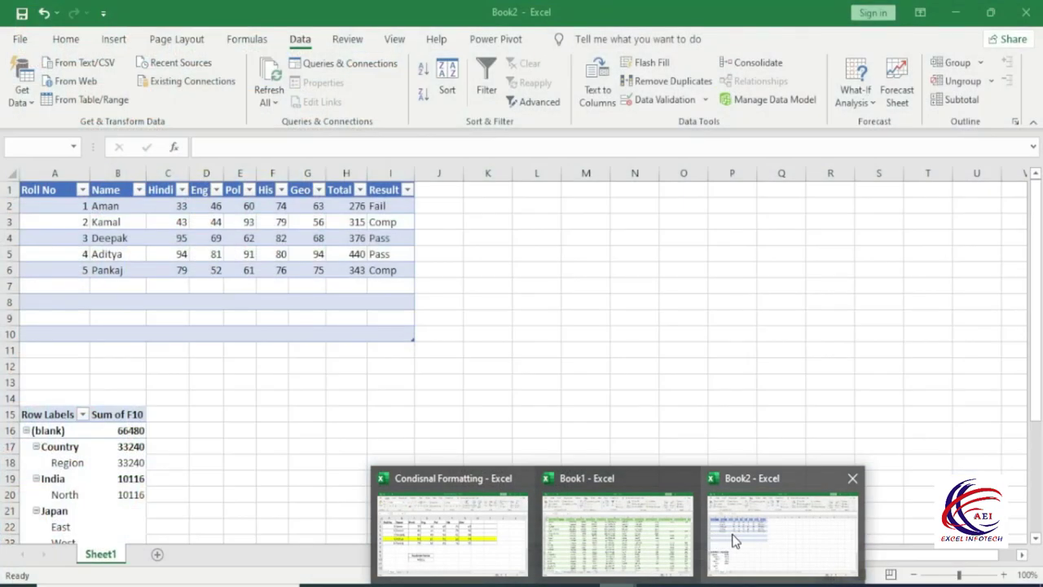
left_click(734, 536)
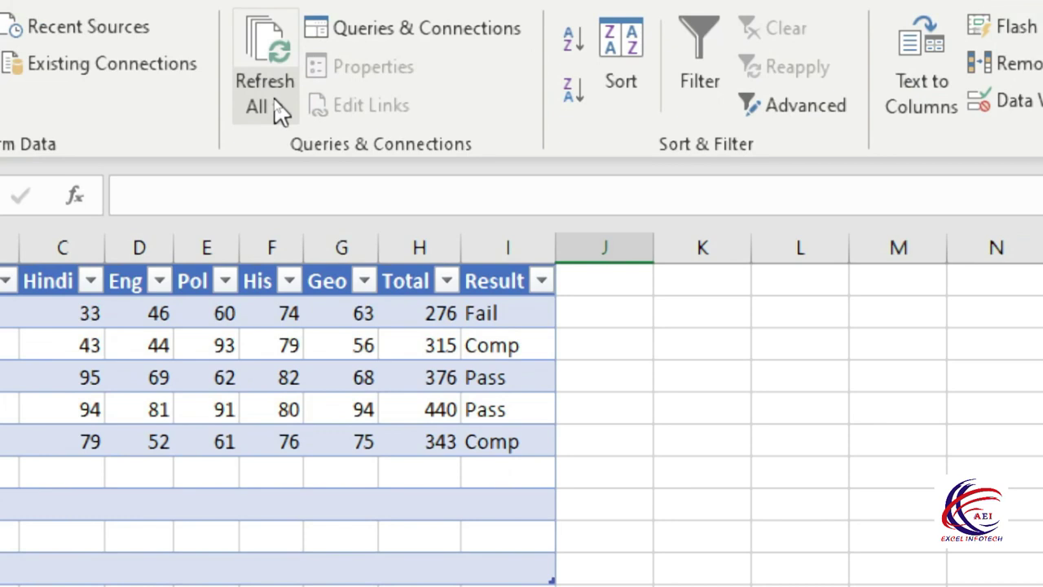
left_click(275, 102)
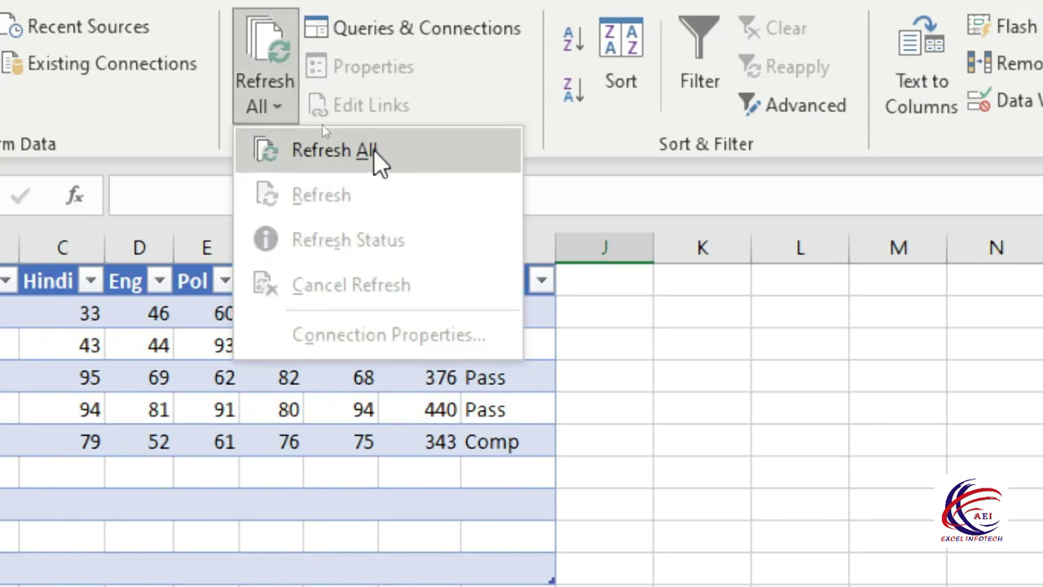
left_click(352, 150)
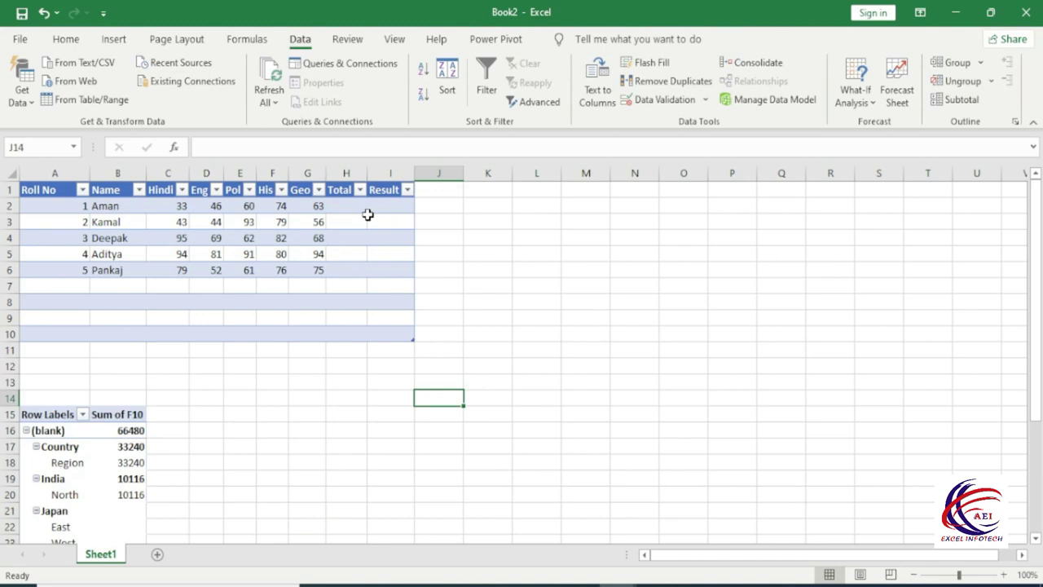
left_click(346, 316)
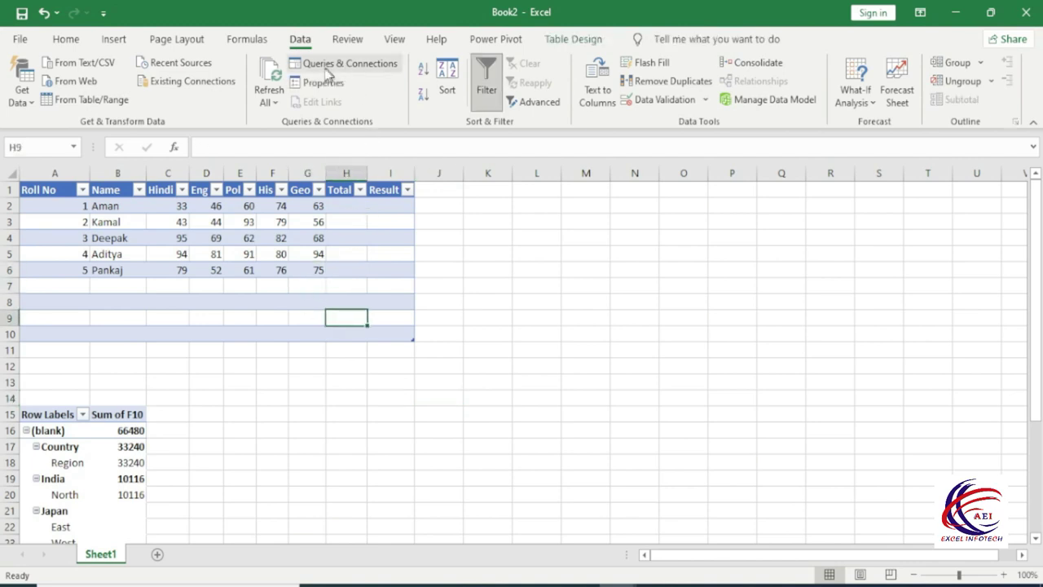
left_click(325, 66)
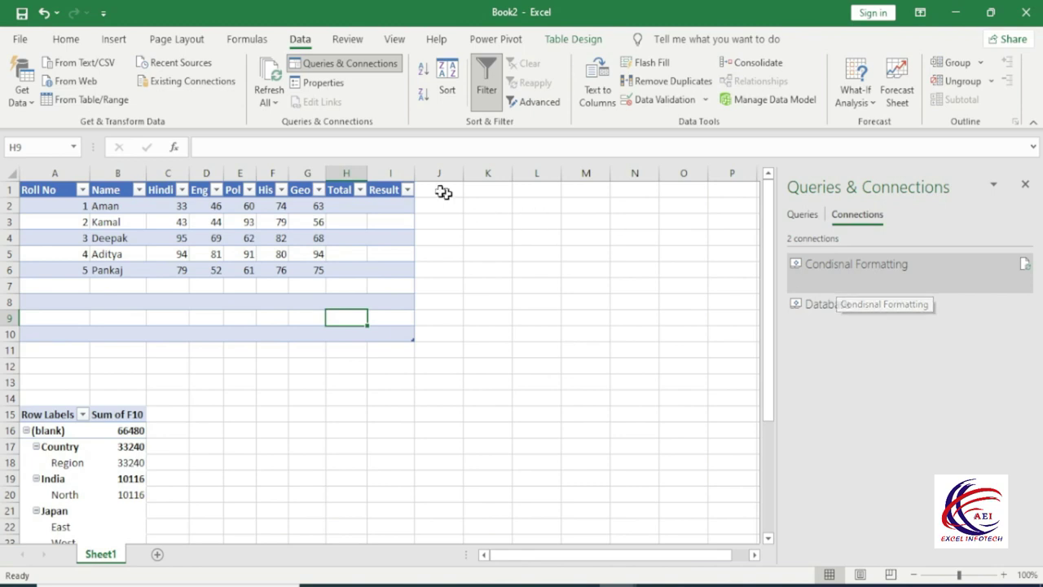
Step: Check the student table's external data properties, then close them
left_click(322, 87)
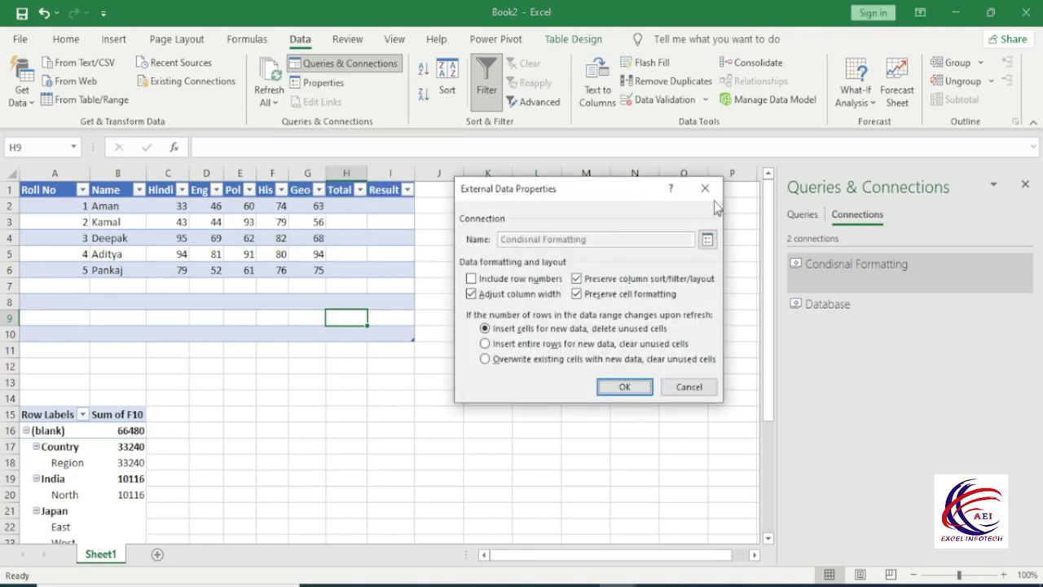
left_click(705, 189)
left_click(471, 382)
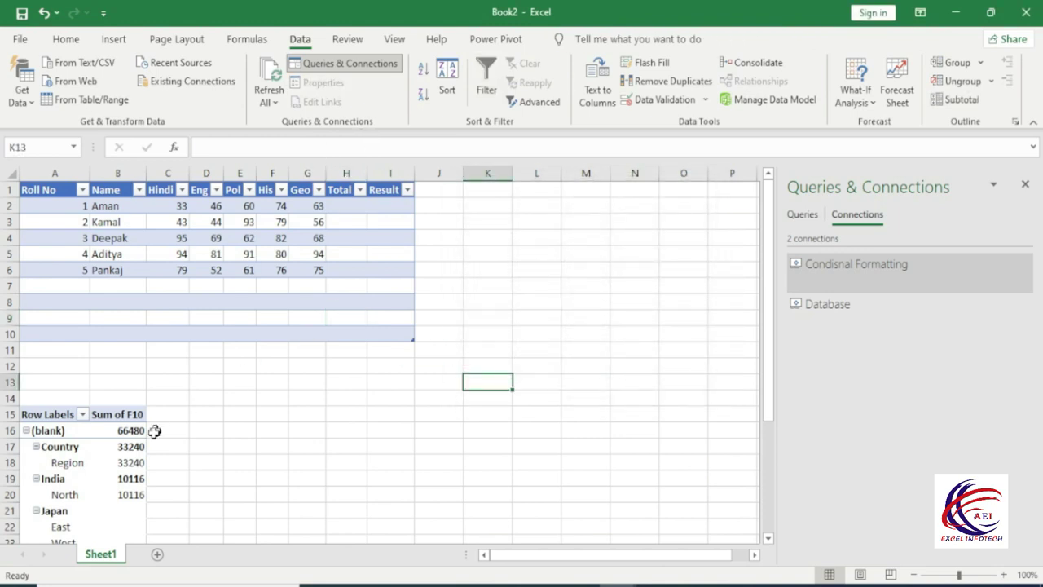
Step: Review the Database connection's properties, then close the Queries & Connections and PivotTable Fields panes
left_click(123, 450)
double_click(554, 304)
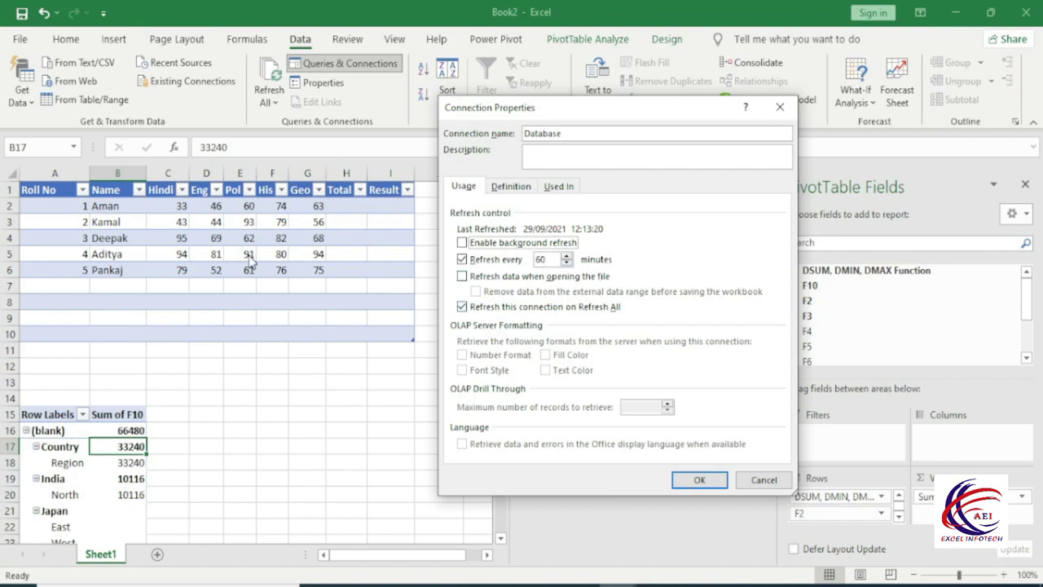
left_click(698, 480)
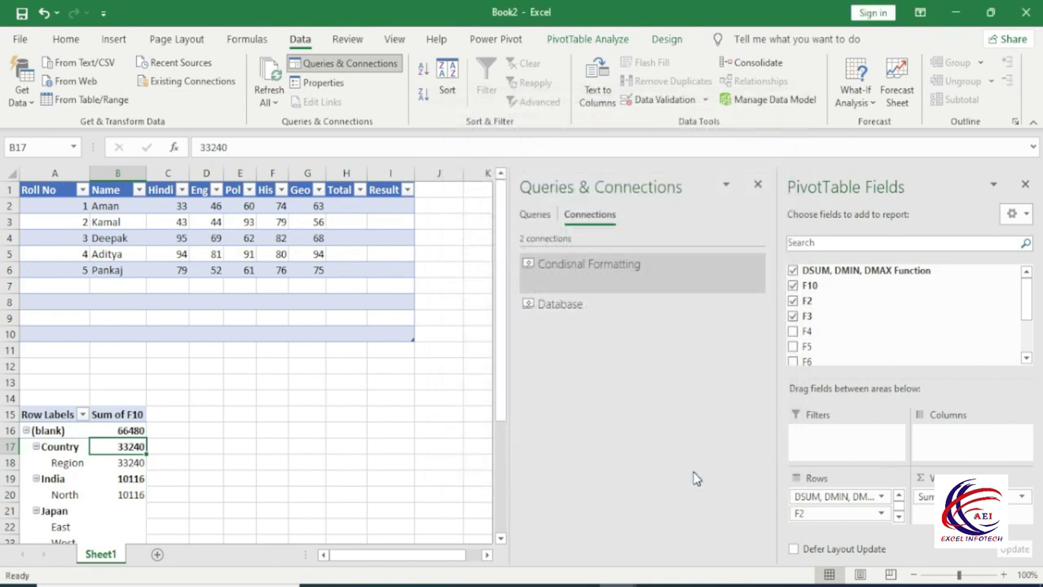
left_click(758, 185)
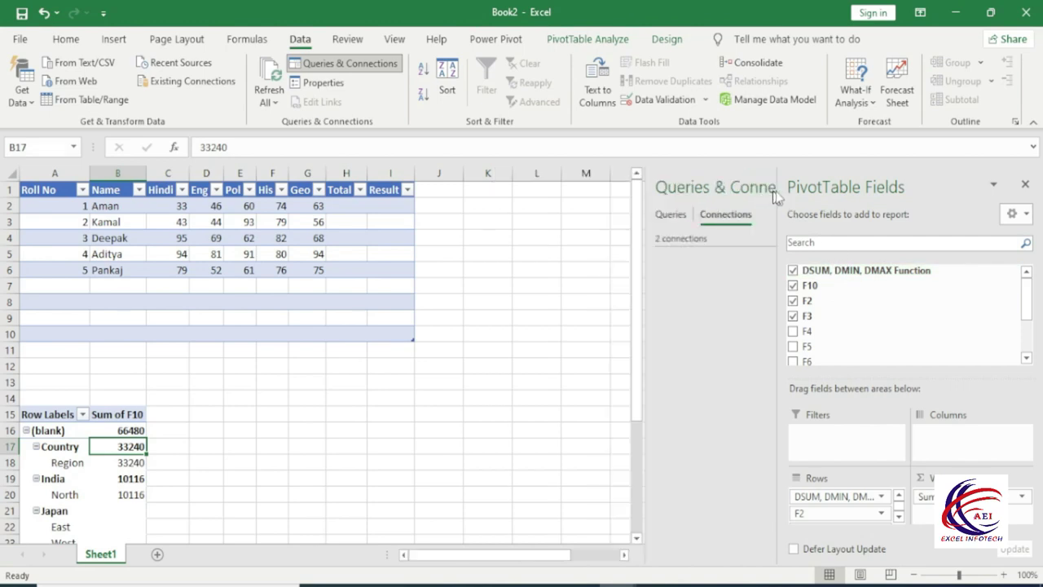
left_click(1024, 186)
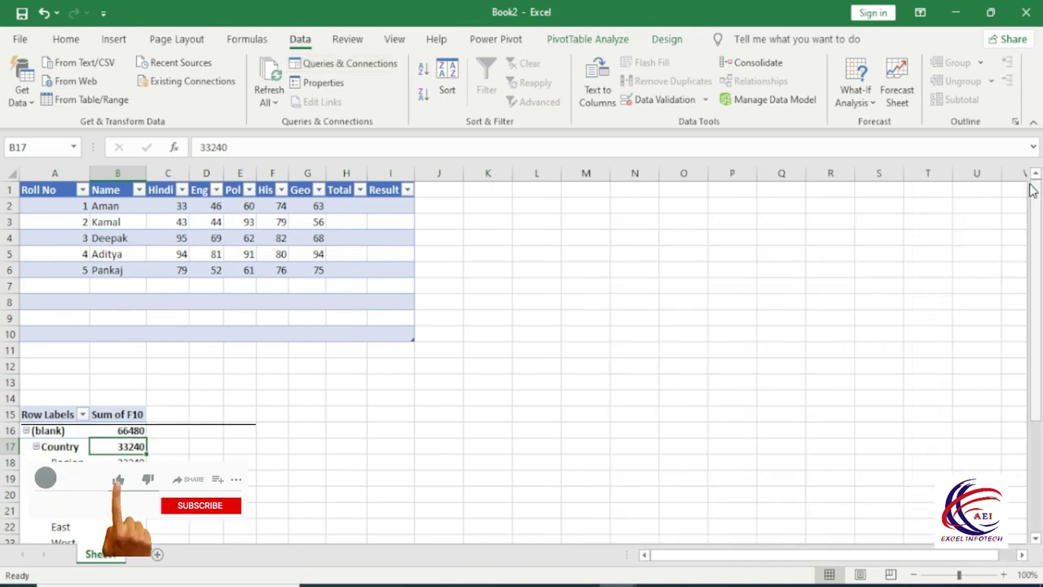